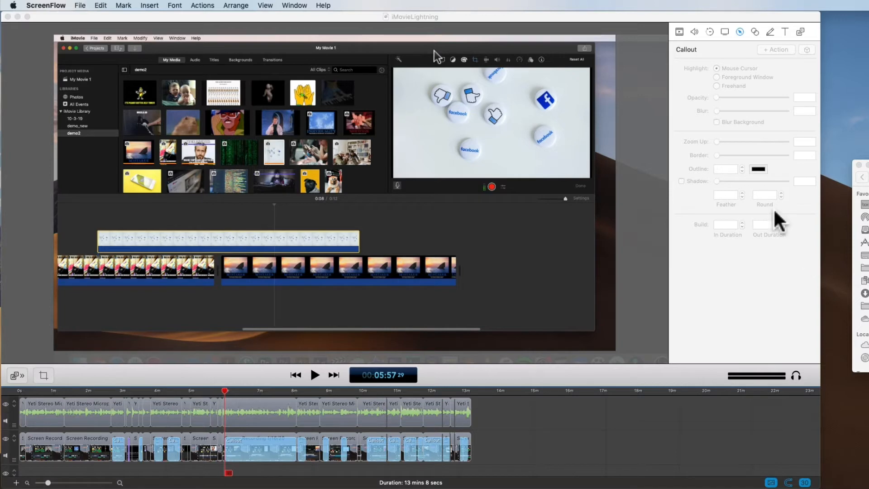
- Select individual audio and screen recording clips on the timeline, including the screen recording clip at about 8:19
click(446, 18)
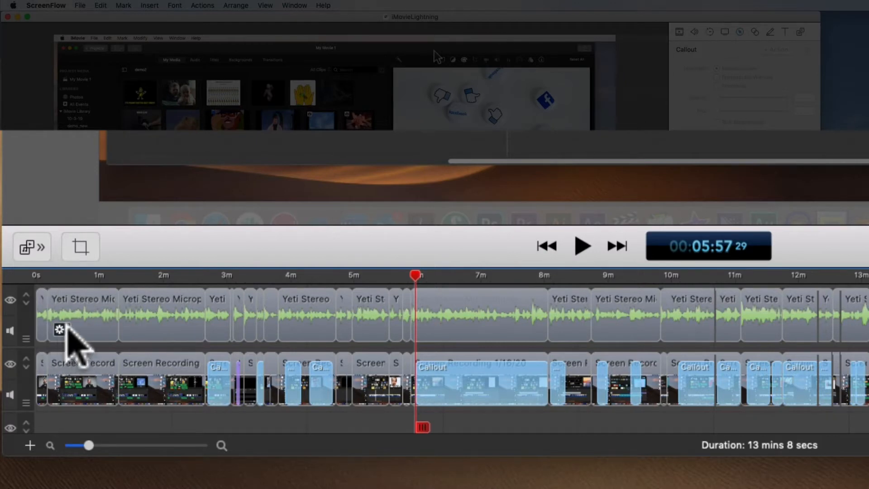
click(74, 319)
click(179, 310)
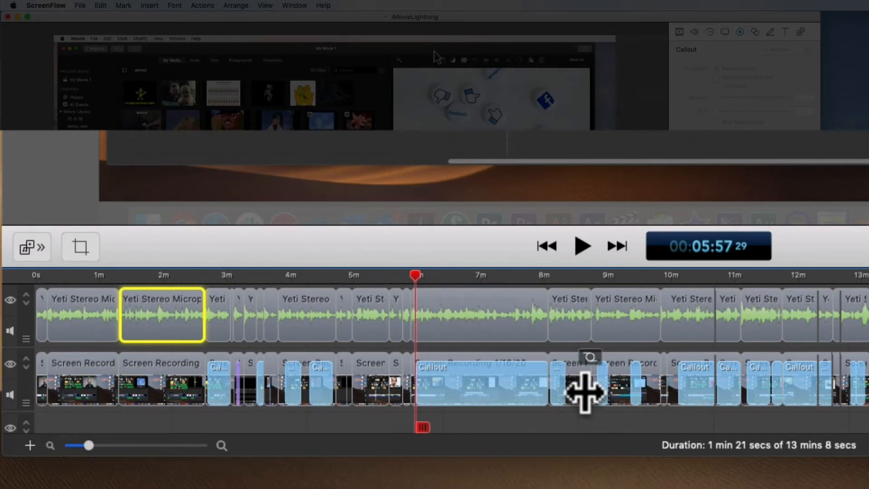
click(566, 274)
click(576, 380)
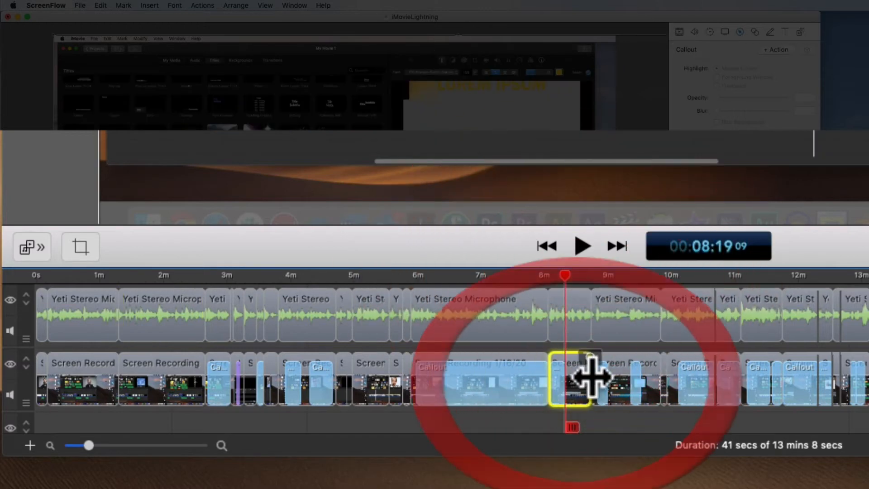
- Scrub the playhead through the timeline from the cut near 8:03, return it to the start, and clear the clip selection
click(571, 276)
drag(570, 277, 549, 277)
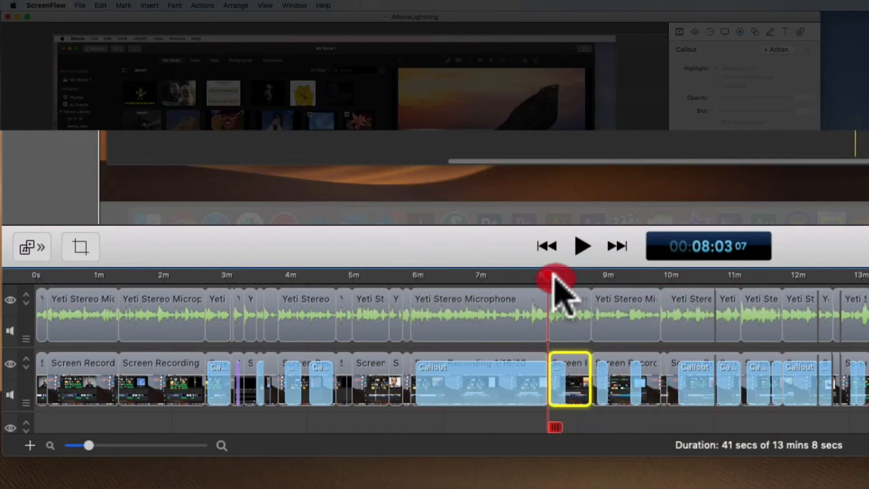
drag(46, 276, 800, 277)
drag(565, 364, 18, 358)
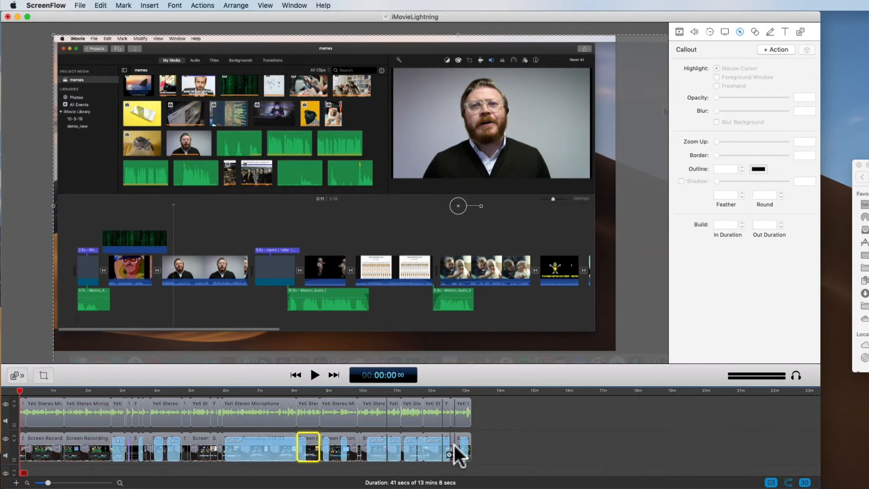
click(494, 440)
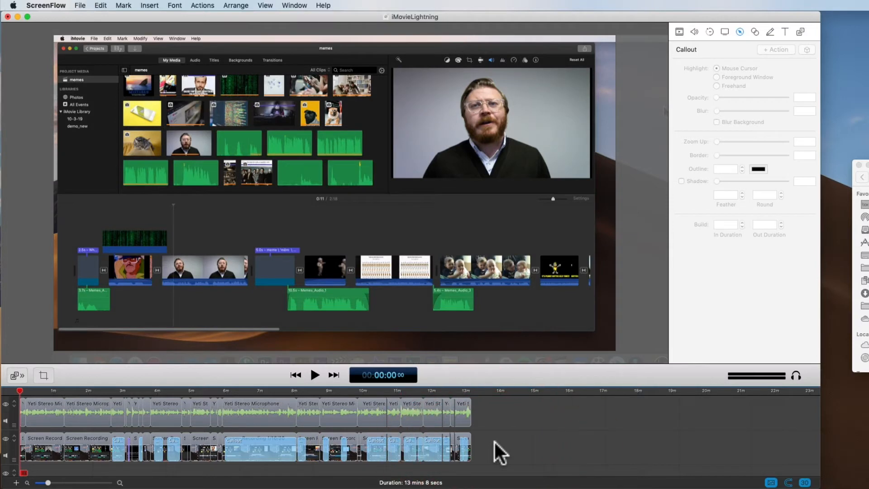
- Magnify the timeline around 7:03 and scrub between the end and the start of the long clip there
click(262, 394)
key(super+equal)
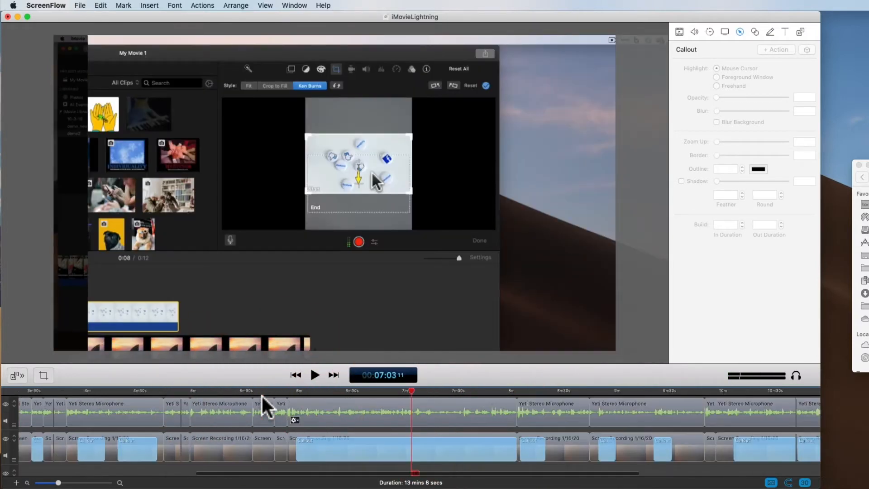
key(super+equal)
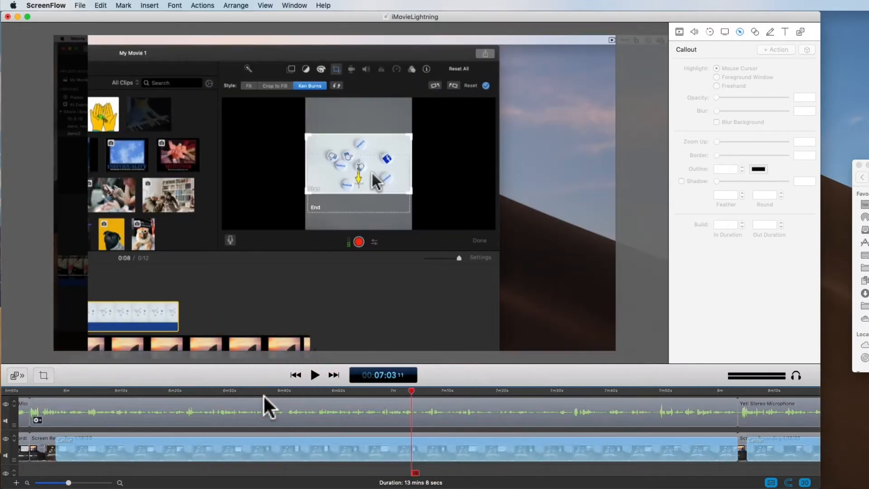
click(34, 390)
click(733, 391)
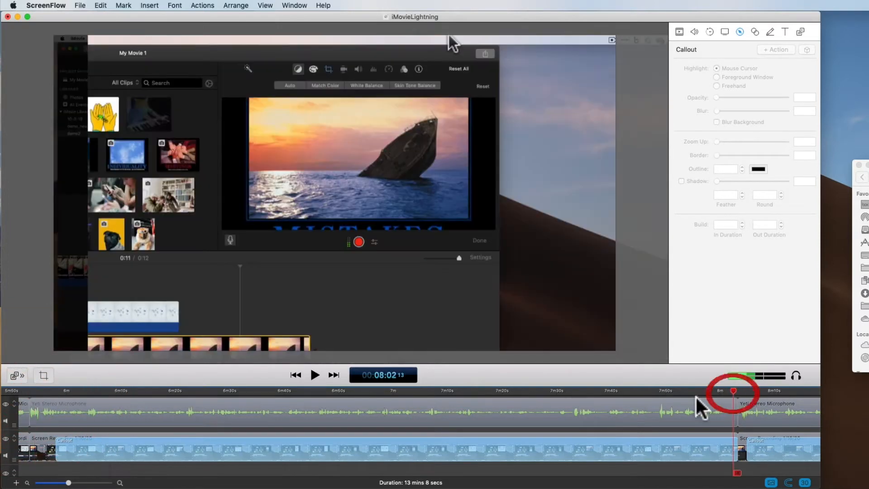
drag(22, 389, 37, 401)
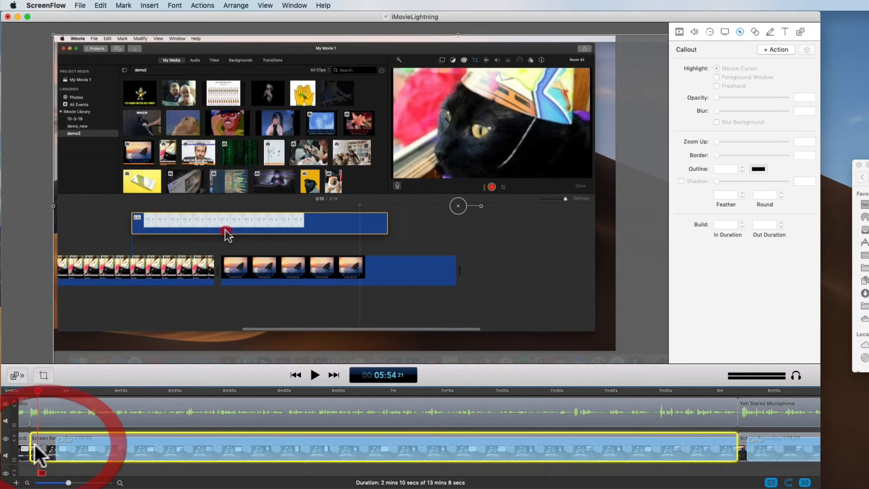
- Try trimming the start of the long screen recording clip near 5:54 and extend it back to its original start
click(58, 413)
click(59, 448)
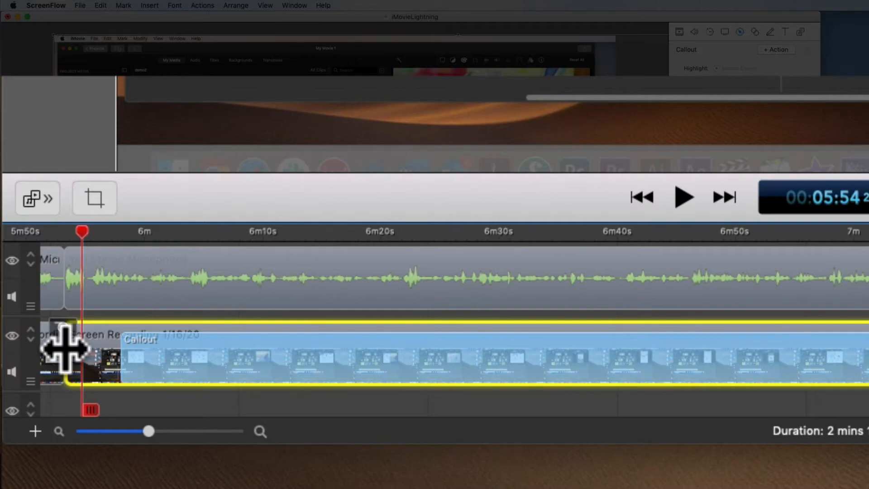
drag(68, 348, 106, 364)
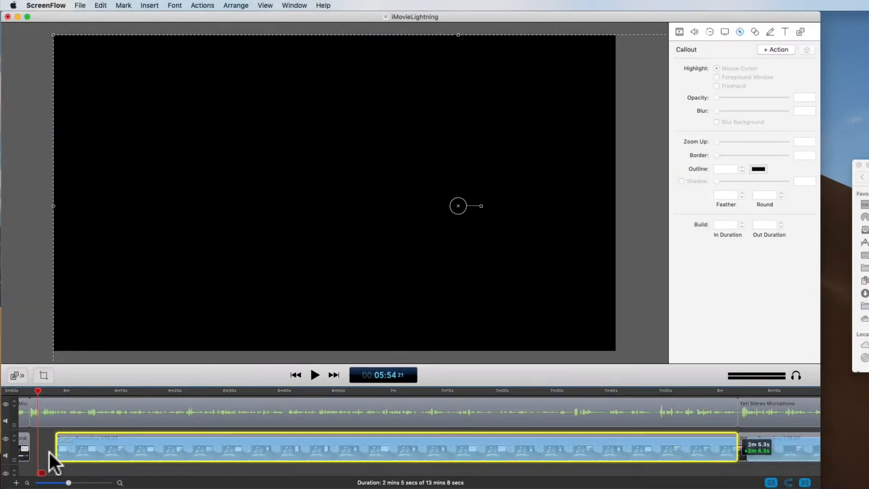
drag(49, 451, 30, 451)
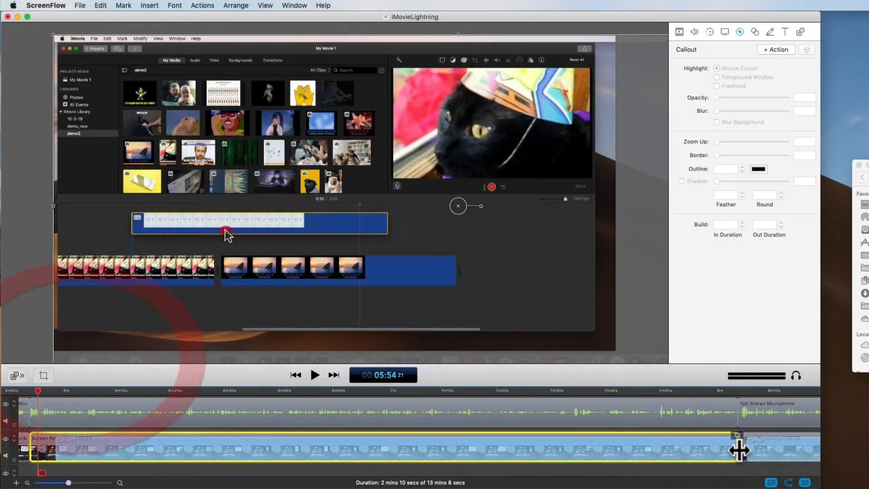
- Shorten the callout on the long screen recording clip from its end to about 1 min 43 s
click(638, 443)
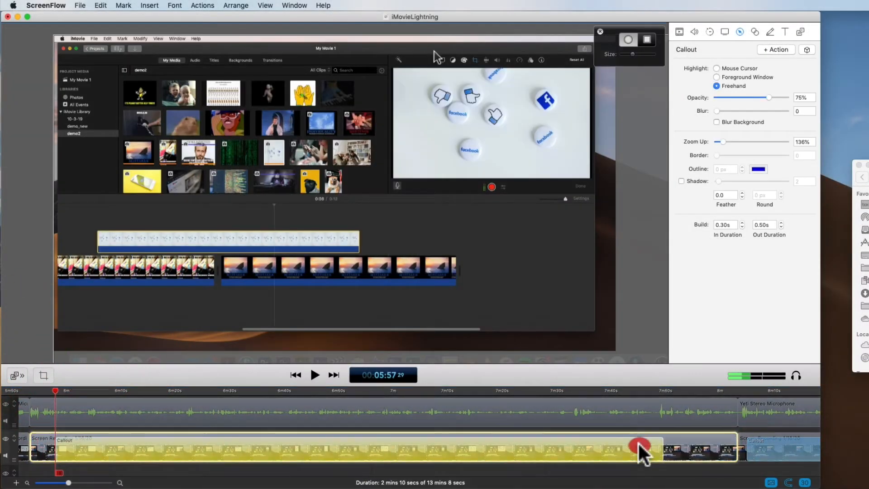
drag(638, 443, 595, 443)
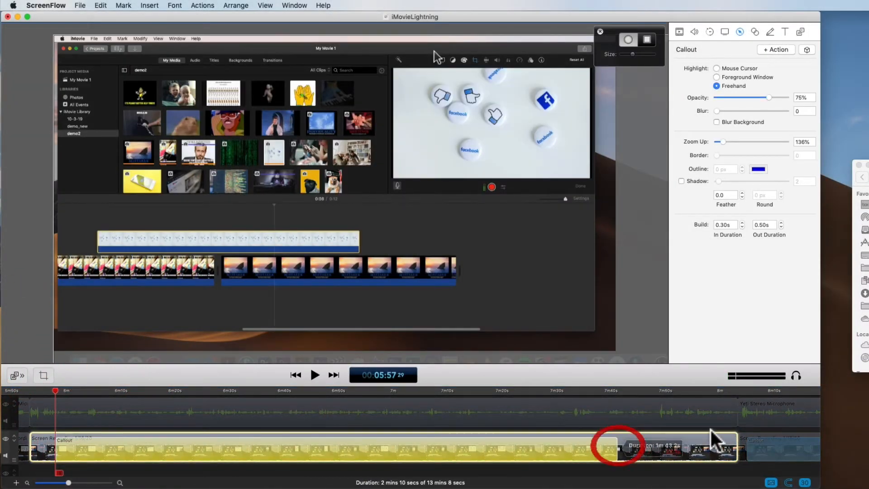
click(731, 439)
- Try trimming the long screen recording clip's end and the following clip's start, scrub the gap, and restore the long clip's end
mouse_move(738, 438)
mouse_down()
mouse_move(704, 439)
mouse_move(756, 438)
mouse_up()
drag(587, 412, 451, 418)
click(450, 349)
drag(456, 362, 552, 358)
drag(449, 416, 588, 426)
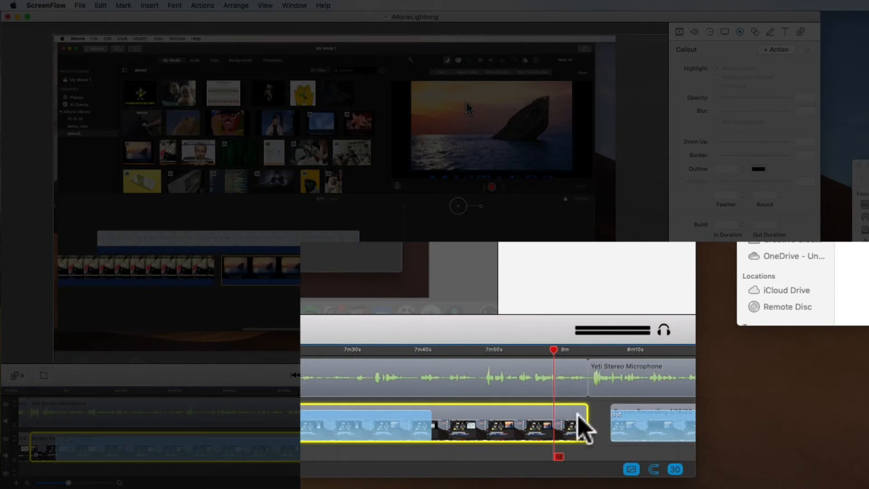
- Extend the start of the following screen recording clip back until it meets the end of the long clip
click(621, 410)
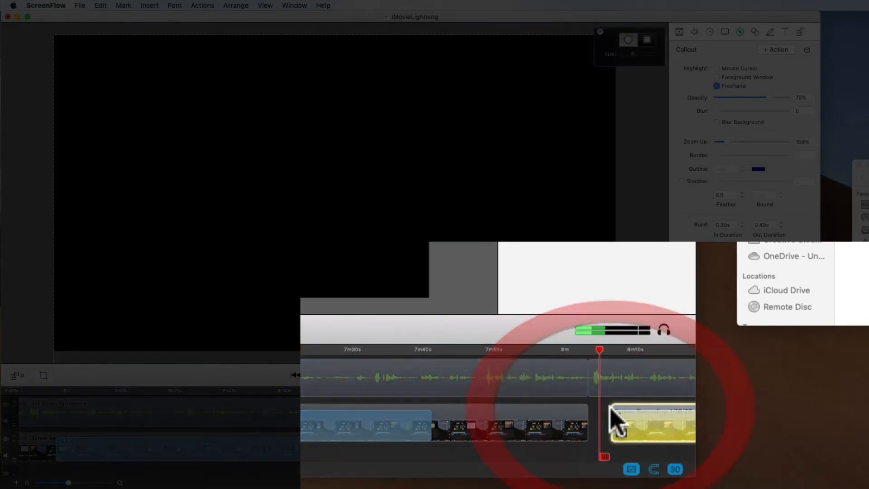
click(614, 409)
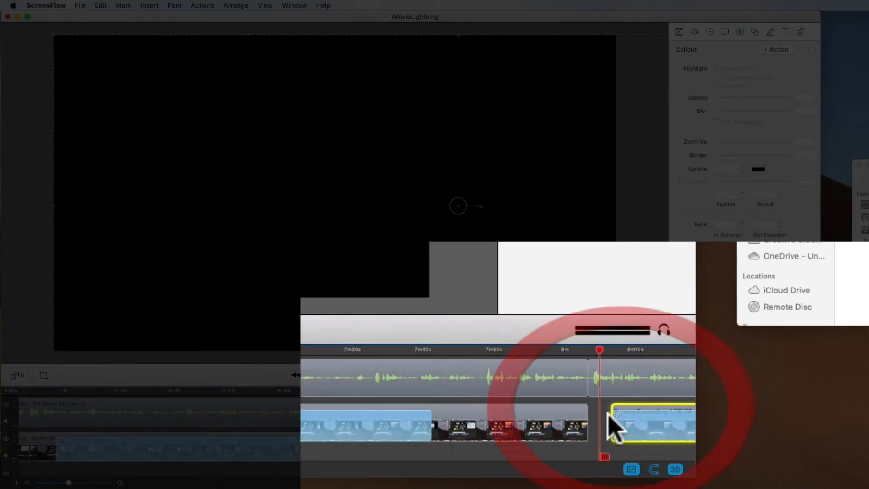
drag(610, 433, 582, 435)
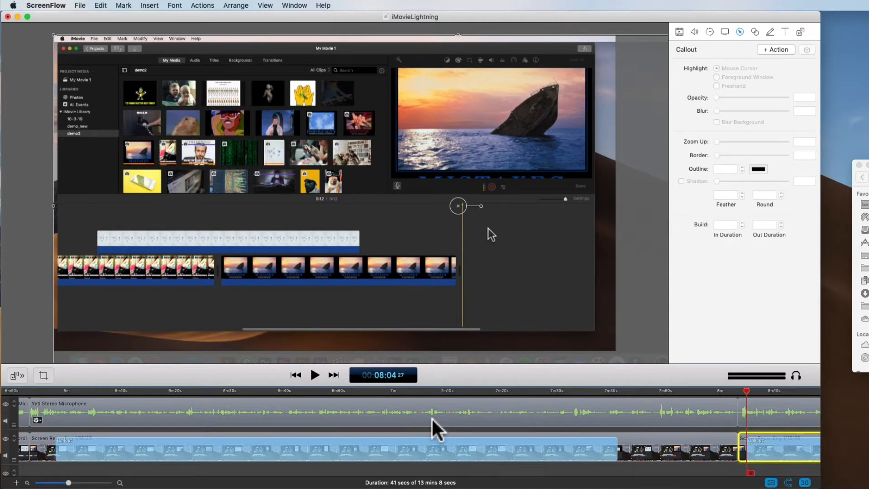
- Split the long microphone audio clip at about 6:59 and select each half separately
drag(732, 396, 393, 392)
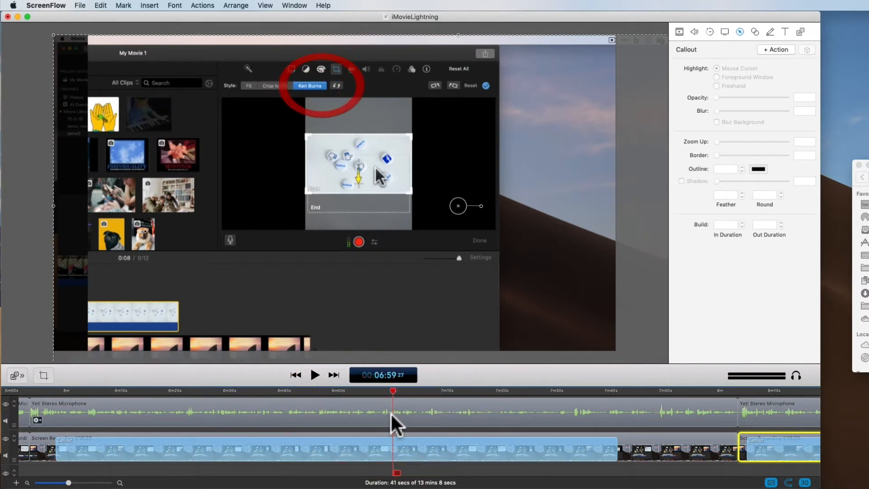
click(390, 411)
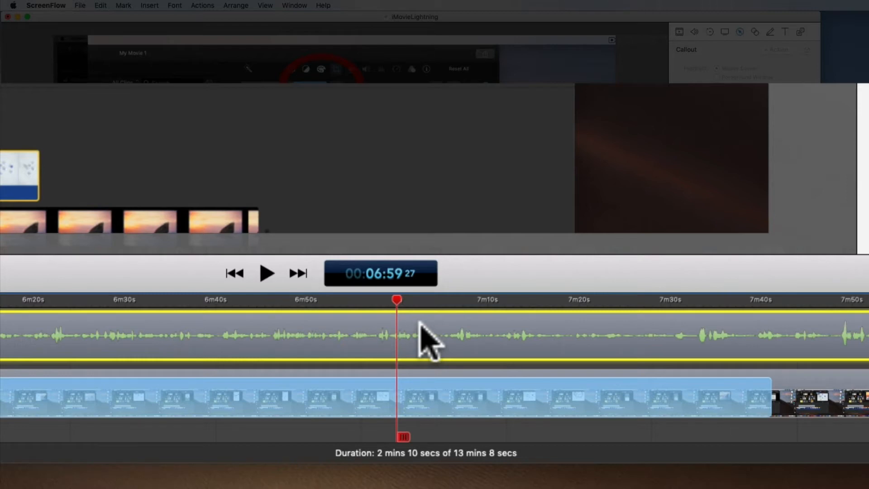
right_click(398, 339)
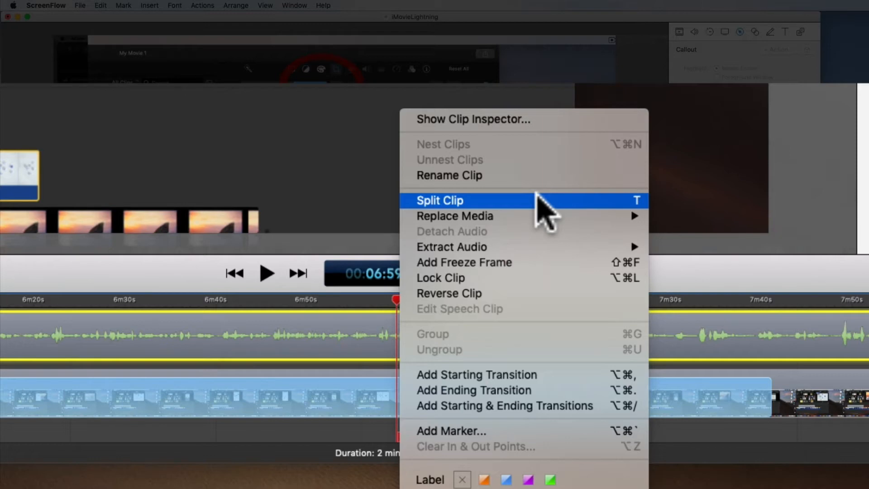
click(542, 205)
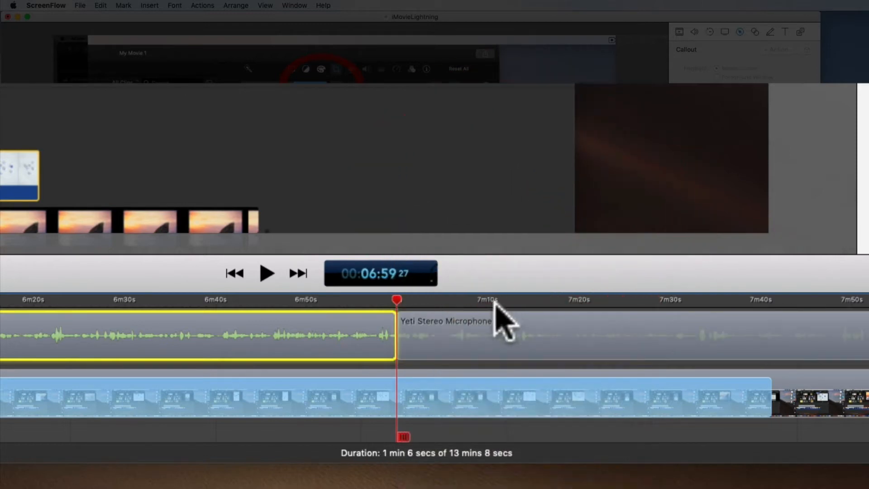
click(445, 326)
click(352, 322)
click(452, 340)
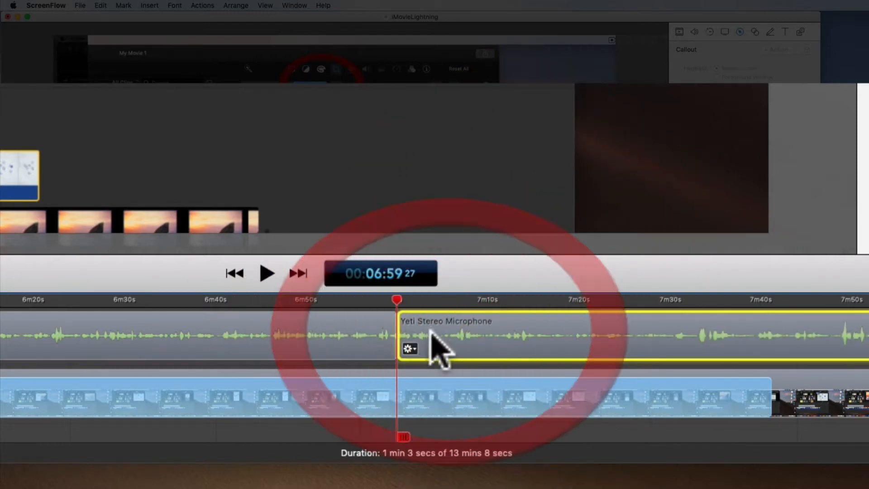
- Trim both audio halves away from the split point to open a gap, and scrub the timeline around it
drag(396, 330, 566, 336)
drag(396, 337, 204, 336)
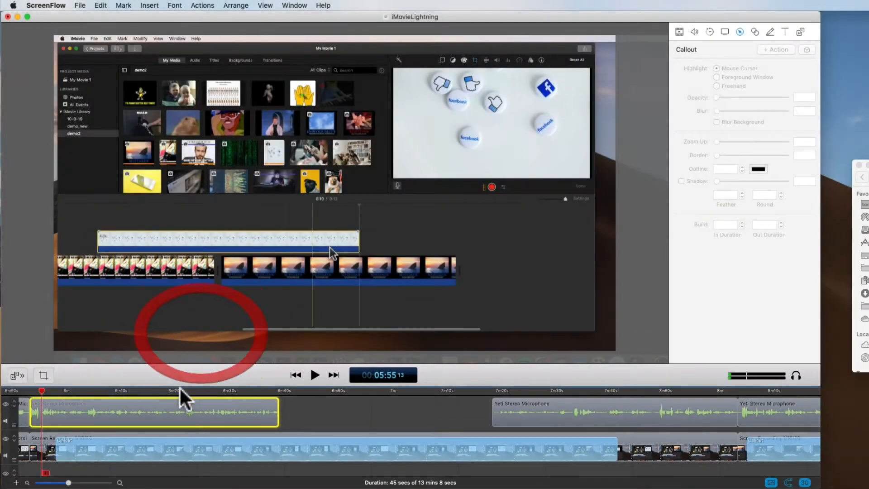
click(94, 298)
drag(545, 381, 644, 387)
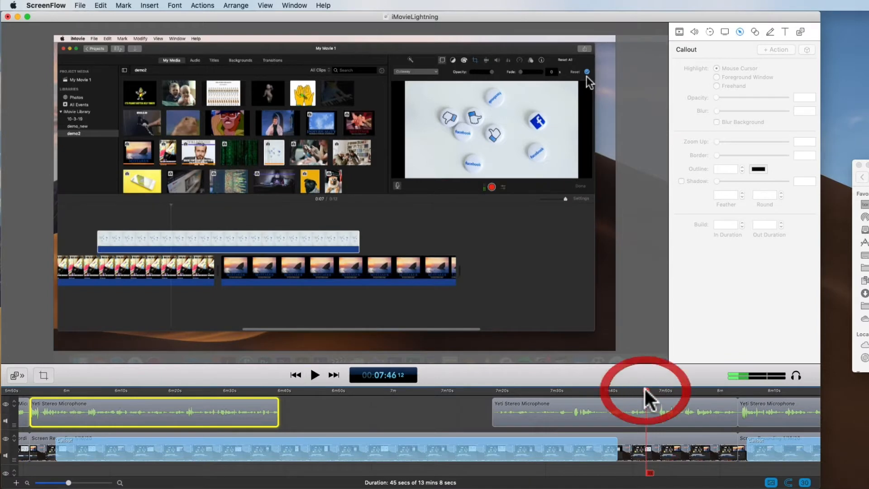
- Undo the audio trims and the split, and select the whole microphone clip with the playhead at about 6:59
key(super+z)
key(super+z)
key(super+z)
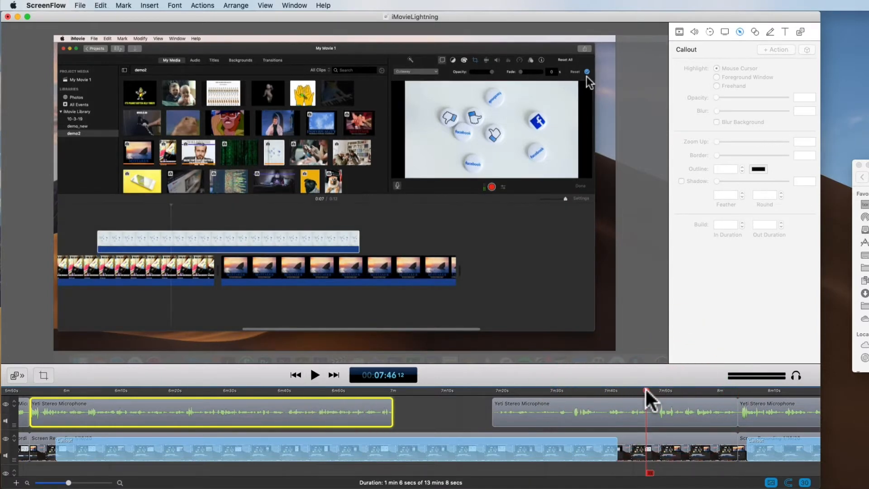
click(392, 409)
click(400, 409)
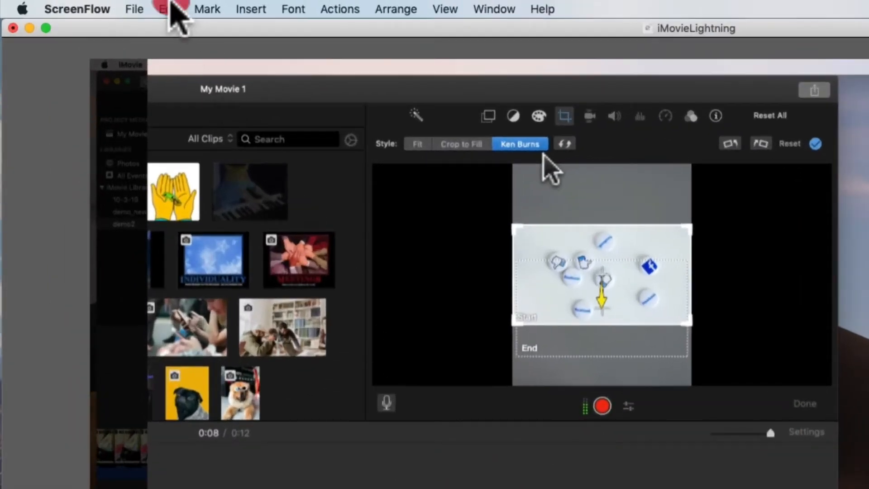
- Split the long audio clip and its screen recording clip together at about 6:59, and undo that split
click(171, 8)
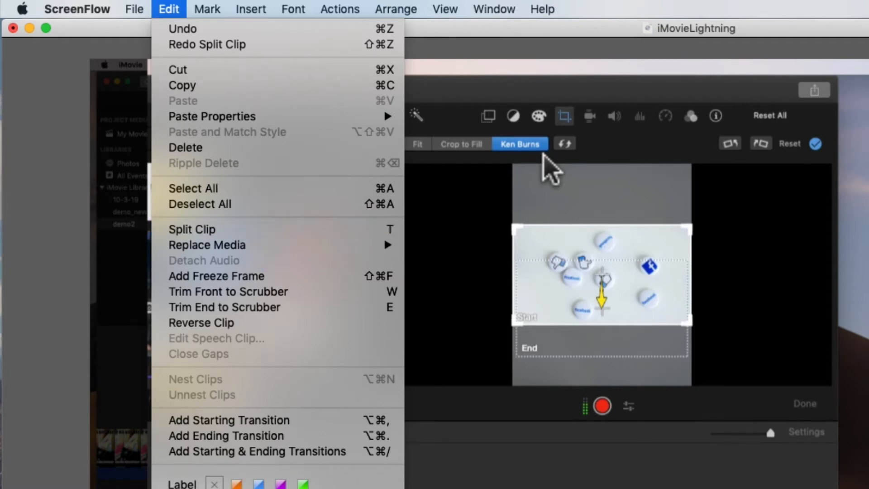
key(Escape)
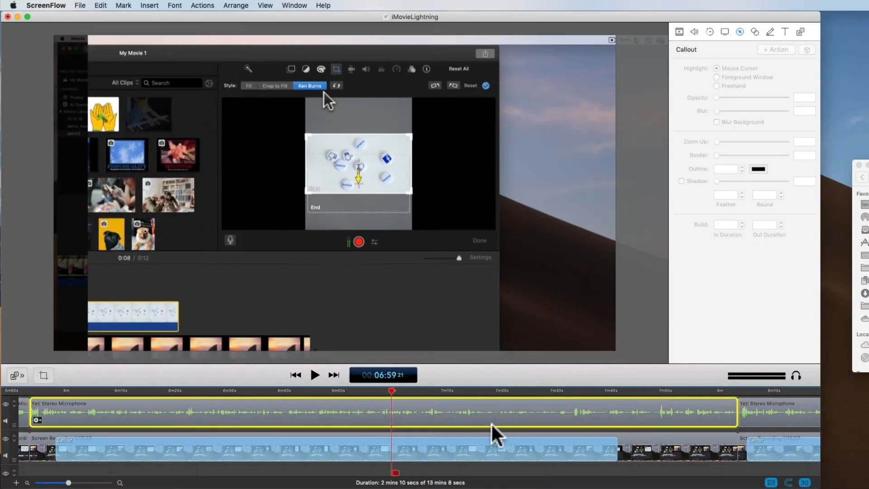
drag(683, 471, 611, 394)
right_click(398, 416)
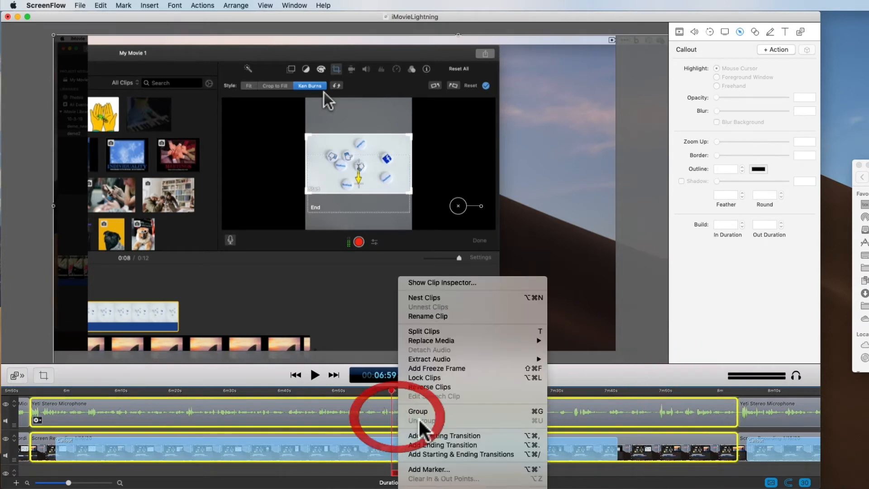
click(471, 330)
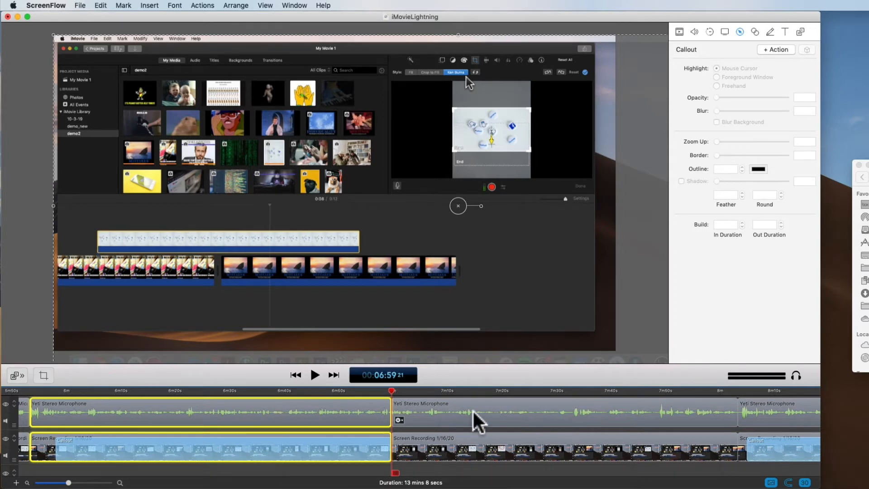
key(super+z)
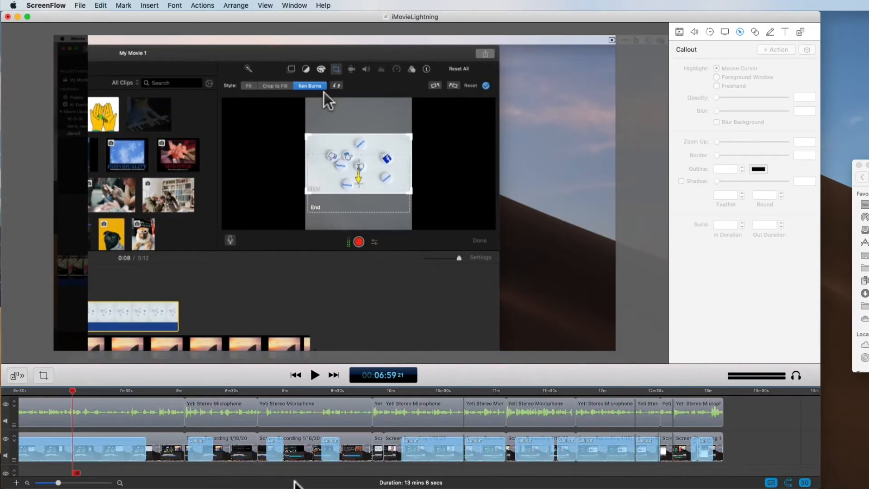
- Move the audio and screen recording clip pair starting near 8:03 to the timeline's end, and shift the clips after it earlier to close the gap
click(231, 450)
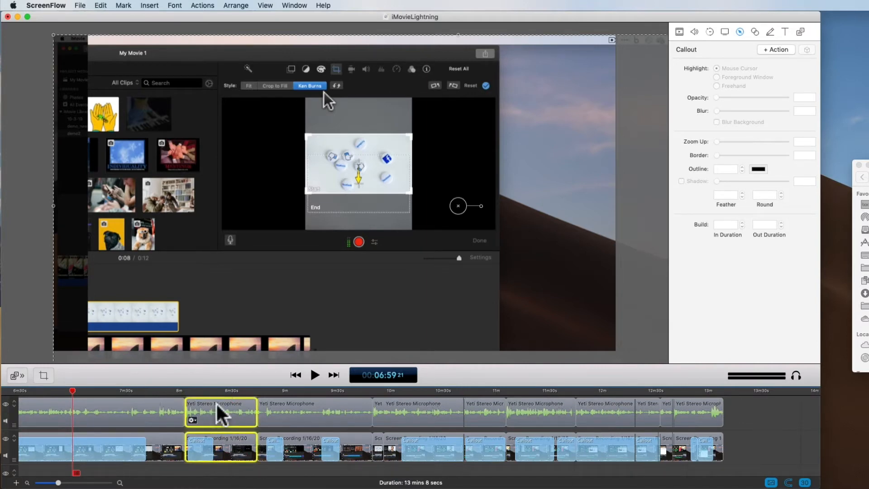
drag(224, 443, 813, 432)
drag(729, 412, 323, 455)
drag(321, 421, 242, 411)
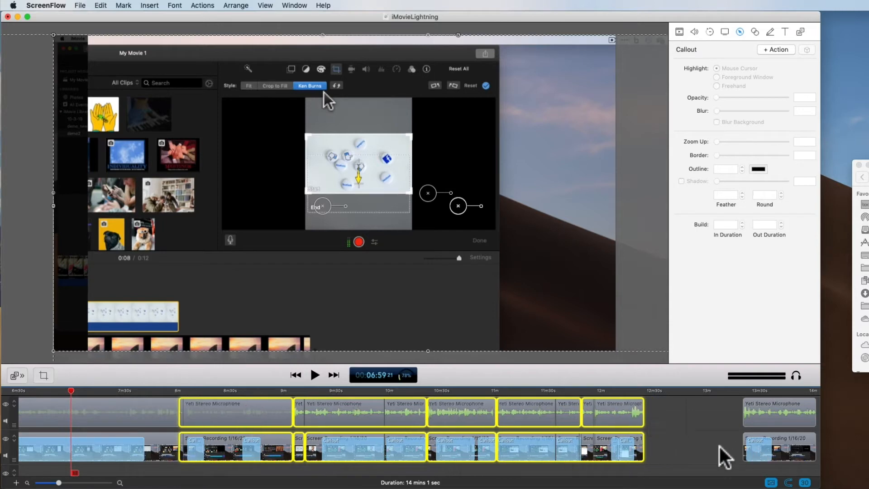
click(709, 410)
- Move the relocated clip pair earlier to meet the preceding clips, and select it with the playhead at its start, about 12:24
drag(776, 421, 679, 422)
click(749, 434)
mouse_move(669, 391)
mouse_down()
mouse_move(709, 397)
mouse_move(655, 387)
mouse_up()
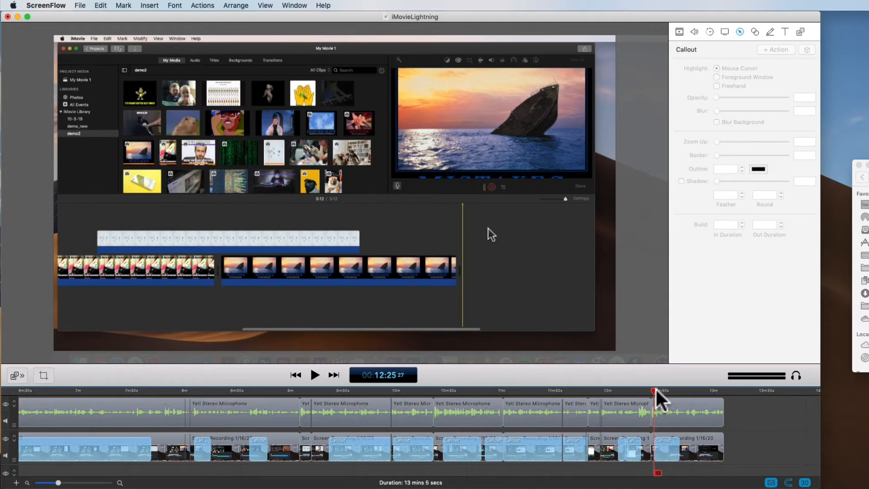
drag(656, 389, 651, 390)
click(693, 413)
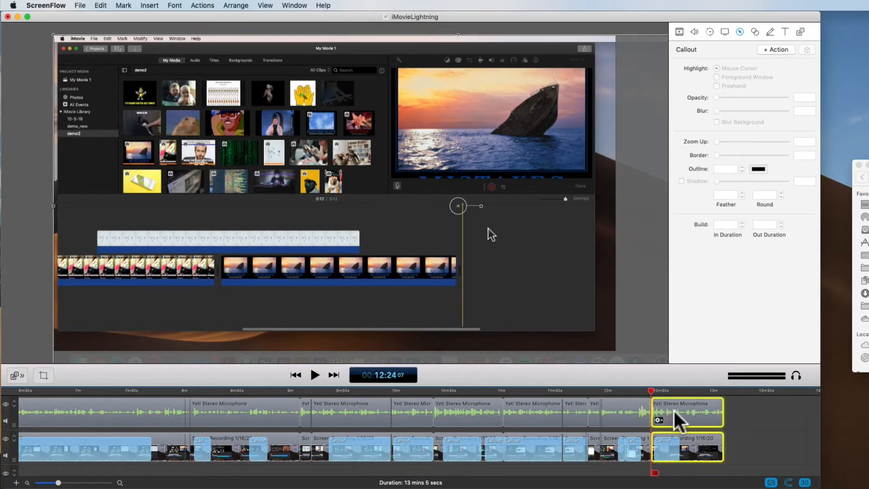
- Overlap the last audio and screen recording clip pair onto the preceding clips by about one second to create transitions
key(super+equal)
key(super+equal)
key(super+equal)
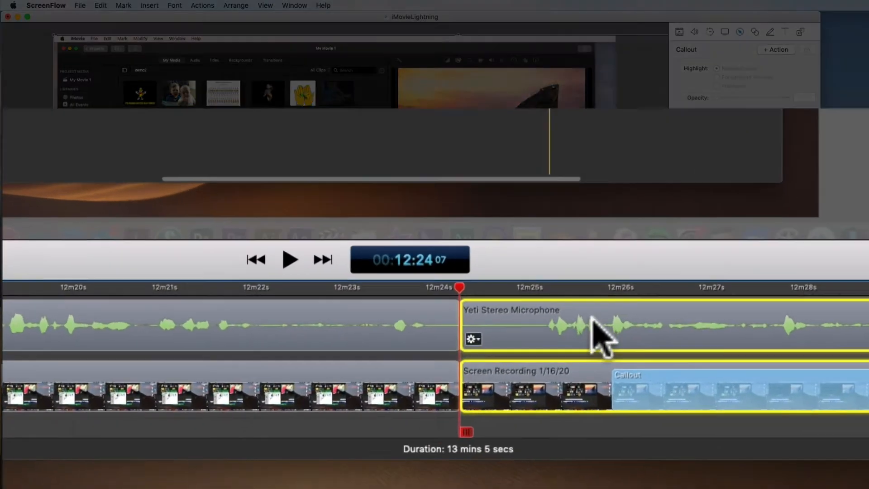
drag(485, 417, 443, 411)
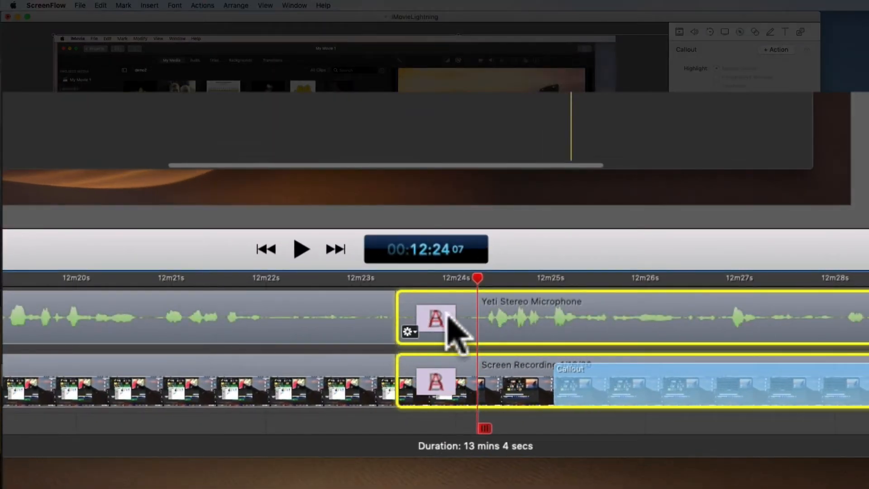
click(539, 423)
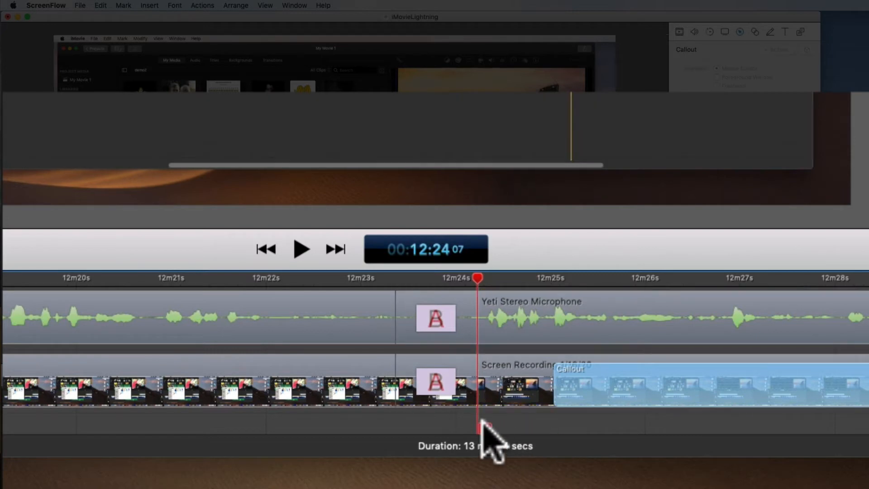
- Select the last screen recording clip and scrub the playhead across its starting transition, from about 12:23 to 12:24
click(383, 278)
click(483, 317)
click(502, 382)
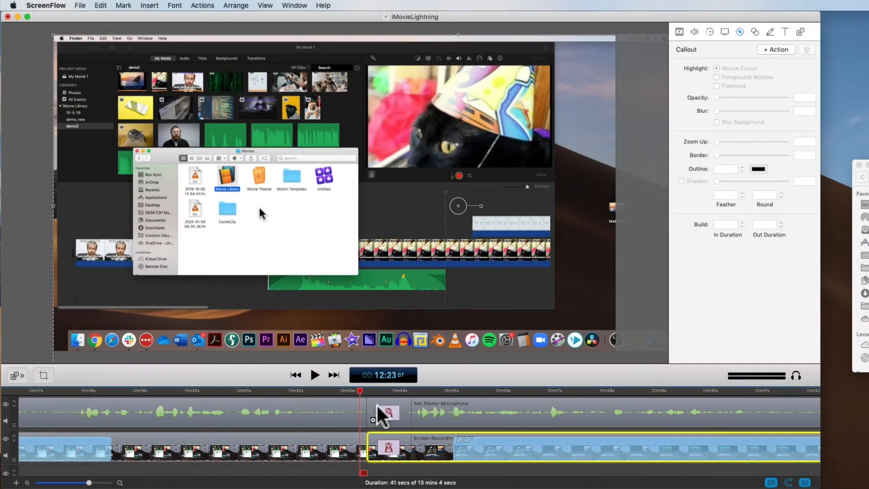
drag(360, 391, 407, 394)
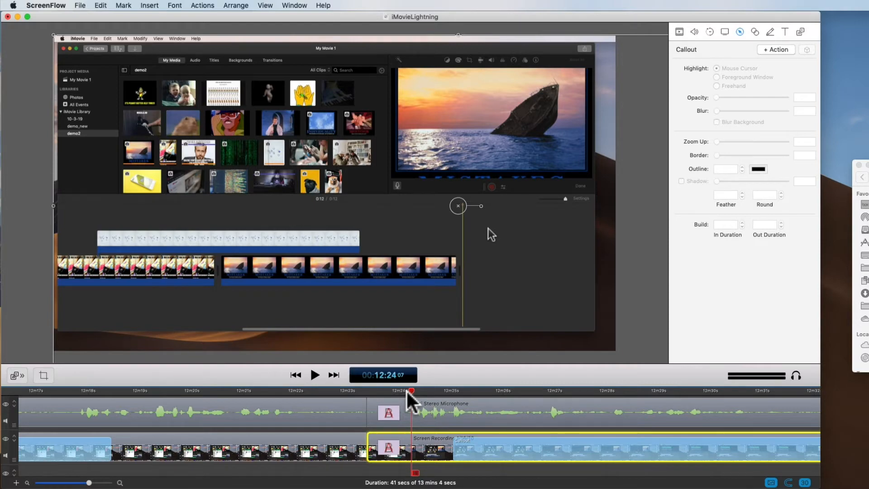
- Undo the overlap that created the transitions between the last two clip pairs
key(super+z)
click(424, 469)
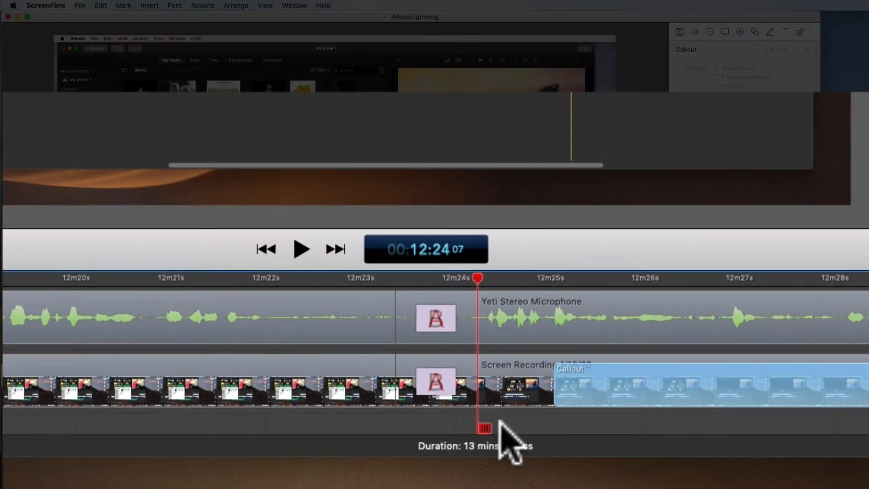
key(super+z)
- Select the adjoining audio and screen recording clips, view their transition commands, and clear the selection
click(455, 320)
right_click(469, 312)
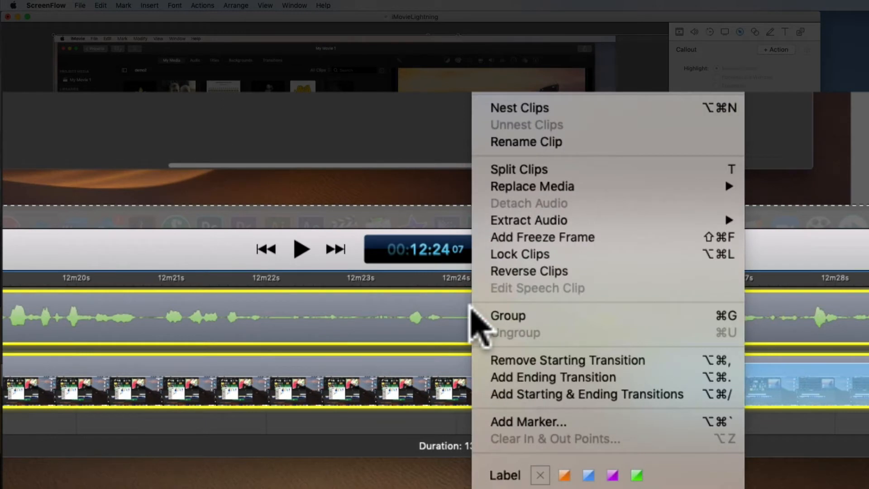
click(489, 422)
click(430, 422)
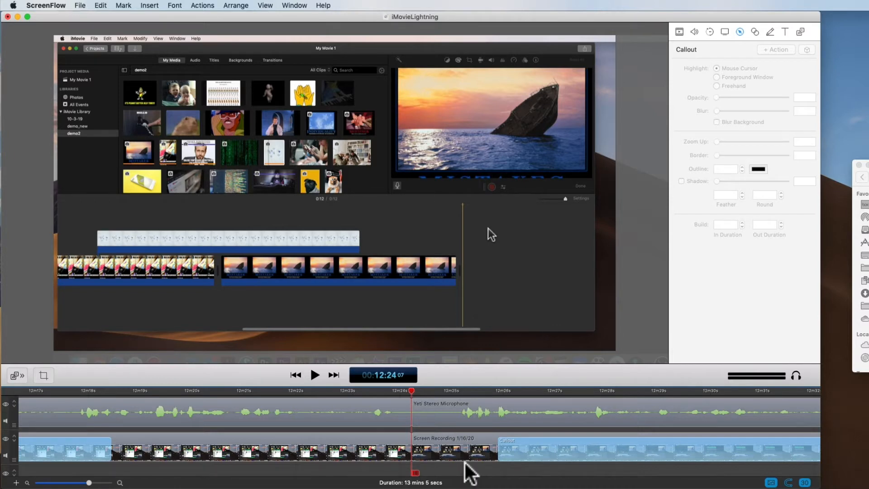
- Preview different parts of the whole timeline at about 4:43, 0:46 and 7:49
key(super+minus)
key(super+minus)
key(super+minus)
key(super+minus)
key(super+minus)
key(super+minus)
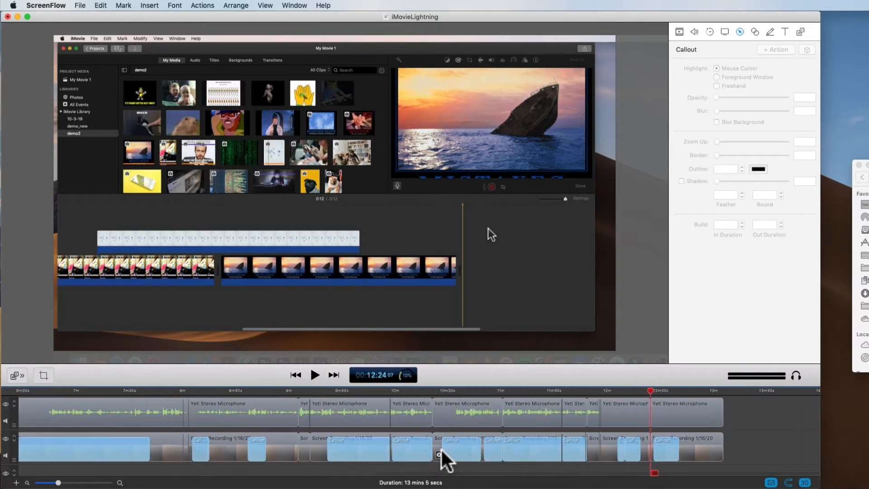
click(181, 391)
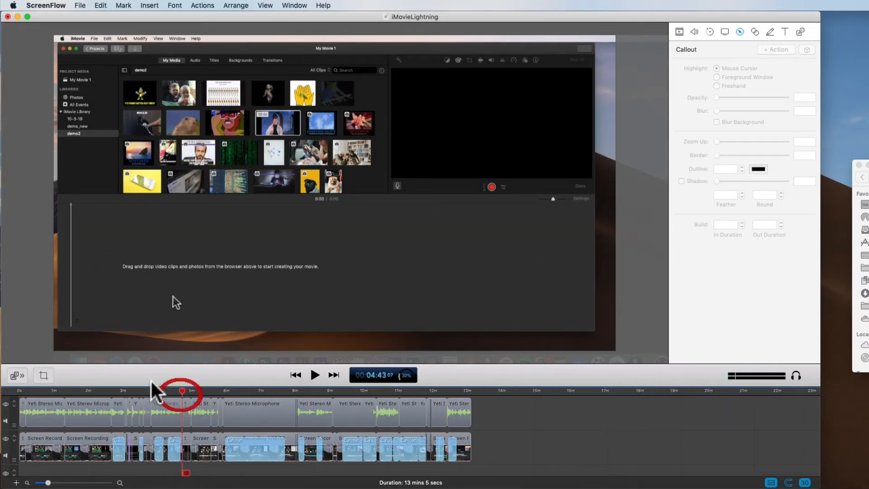
click(46, 390)
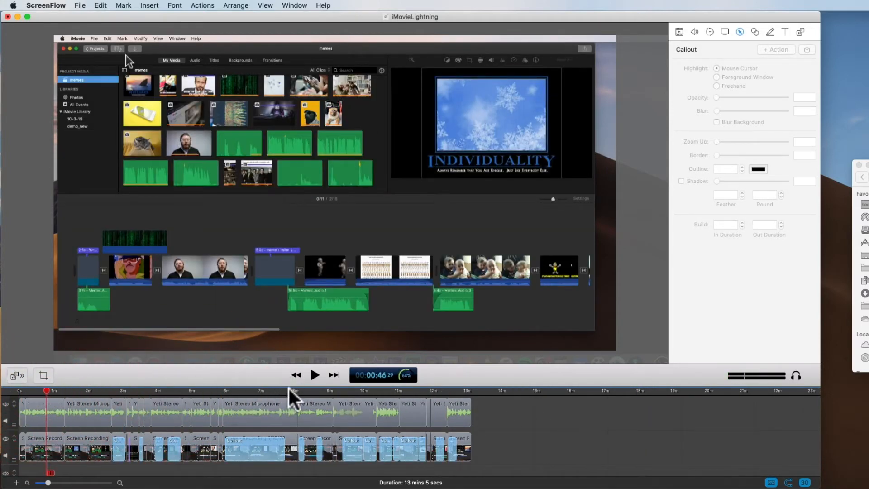
click(289, 391)
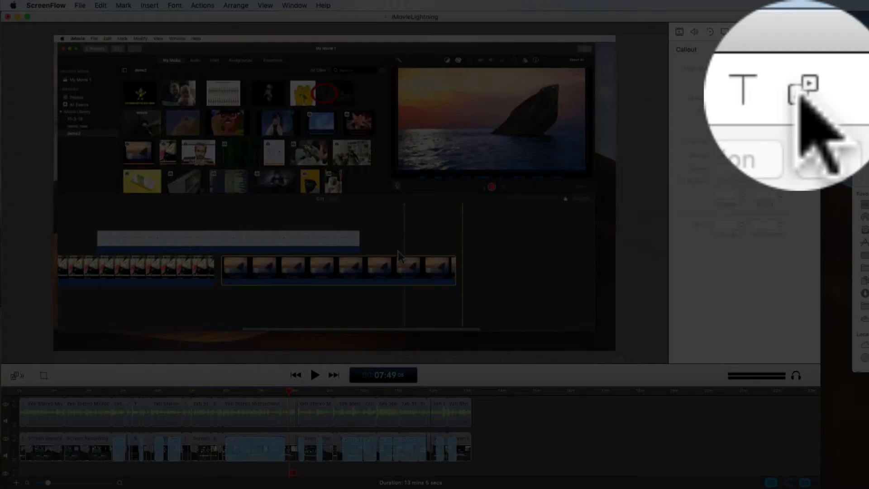
- Import the Screen Shot 2020-01-16 PNG image from the Finder window into the project's media library
click(801, 33)
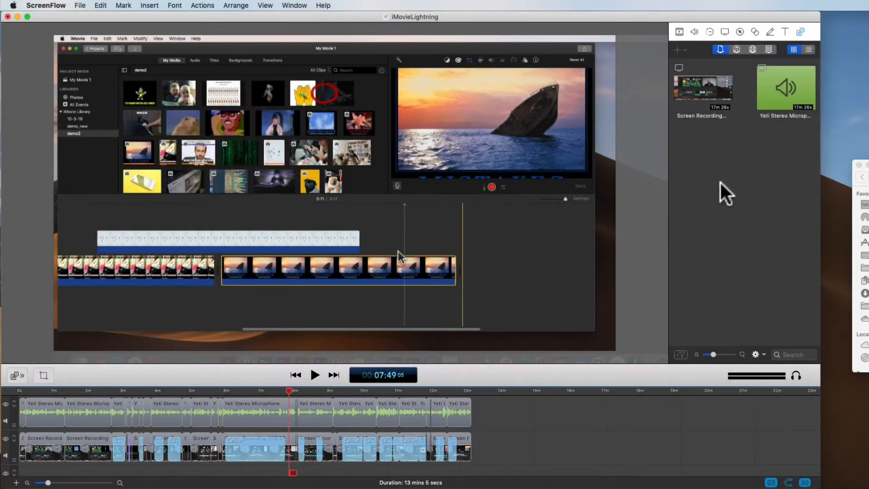
click(721, 184)
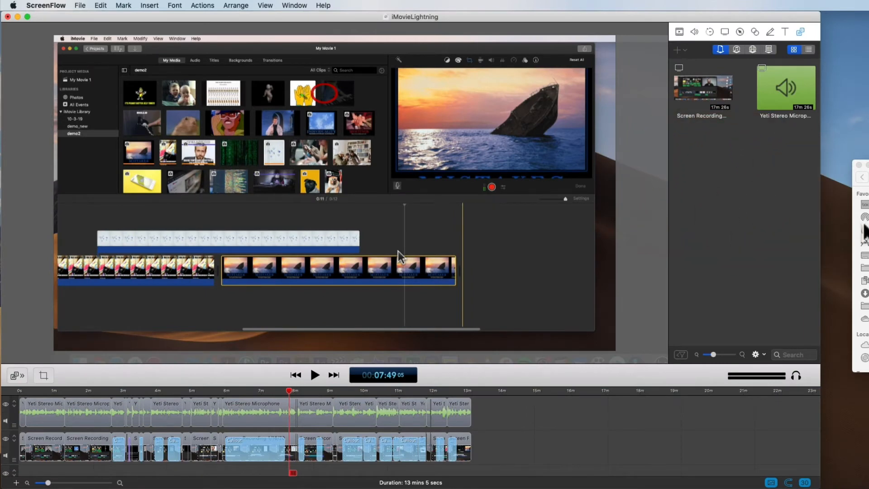
click(866, 231)
click(867, 252)
click(857, 332)
drag(819, 249, 713, 205)
- Place the imported screenshot on the microphone track beyond the last clip, at about 13:36, and select it
drag(707, 175, 495, 394)
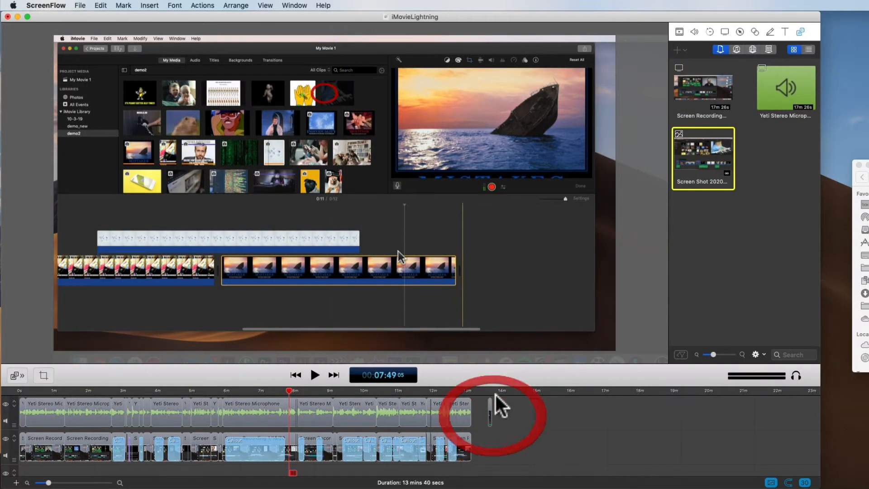
click(489, 390)
click(490, 405)
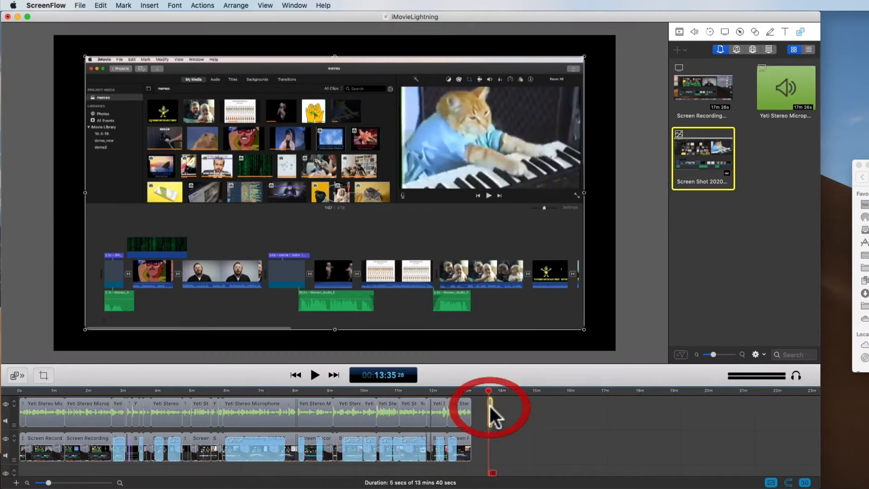
scroll(488, 403, up, 10)
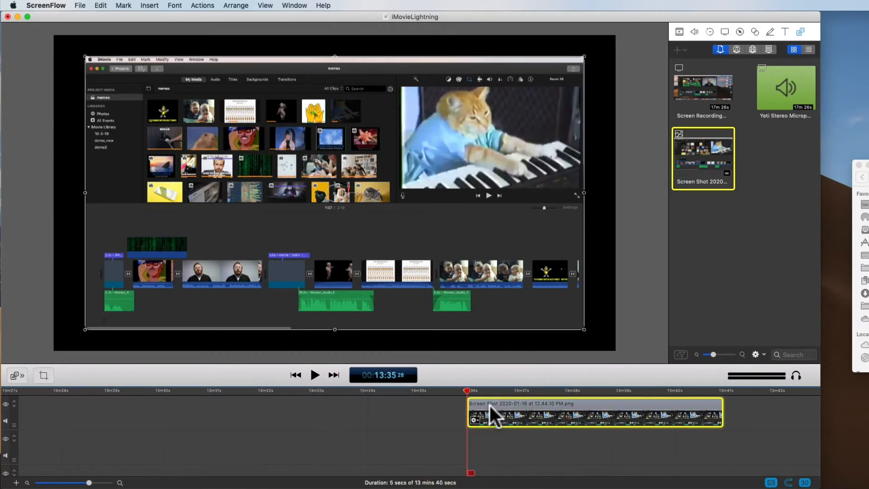
mouse_move(474, 390)
mouse_down()
mouse_move(705, 390)
mouse_move(485, 390)
mouse_up()
click(574, 414)
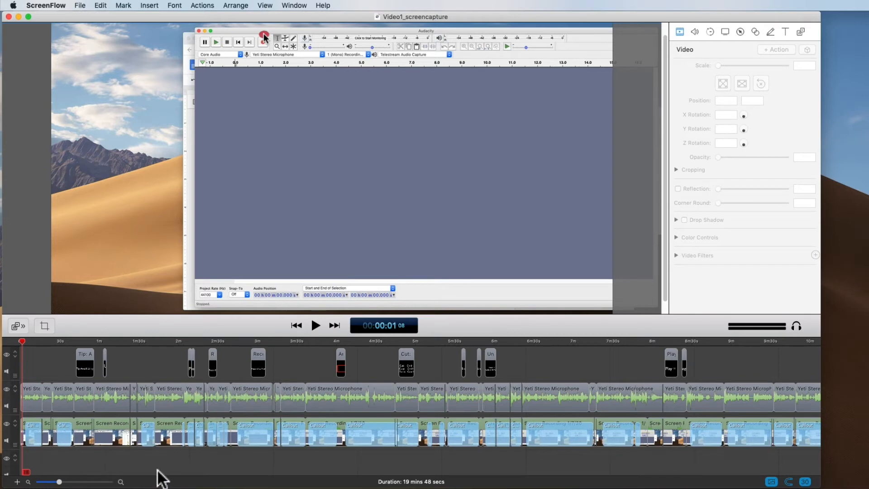
- In the Video1_screencapture project, set the Pointer Zoom of the screen recording clip around 1:10 to about 281%
click(116, 428)
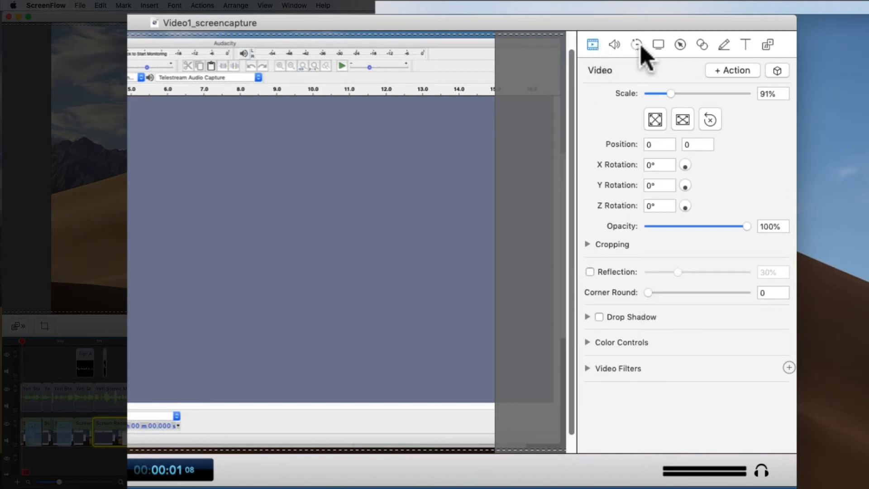
click(658, 45)
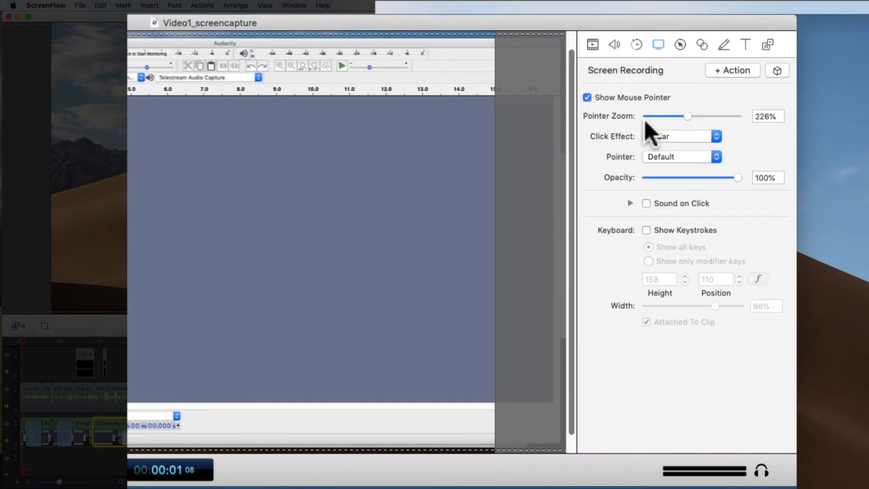
click(114, 339)
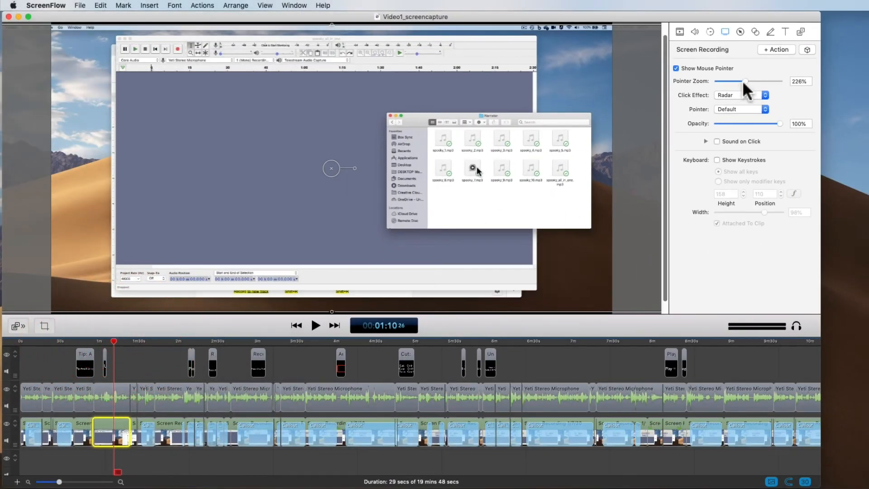
drag(744, 82, 724, 83)
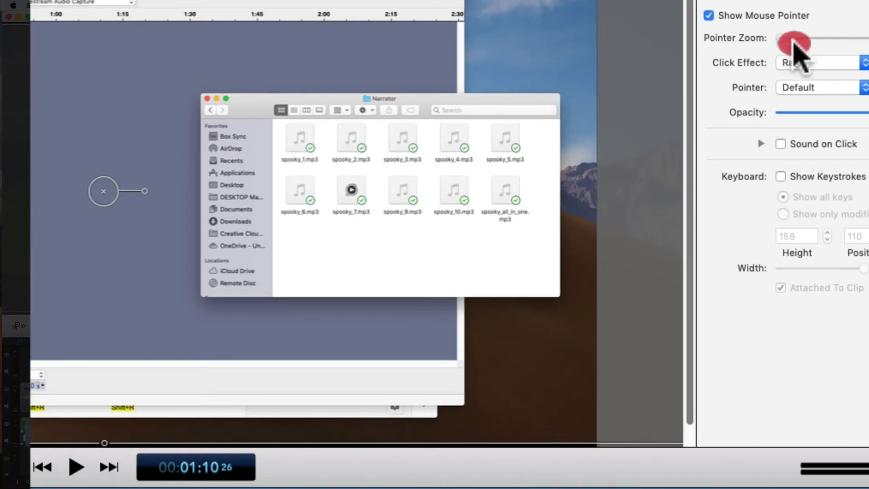
drag(793, 39, 842, 39)
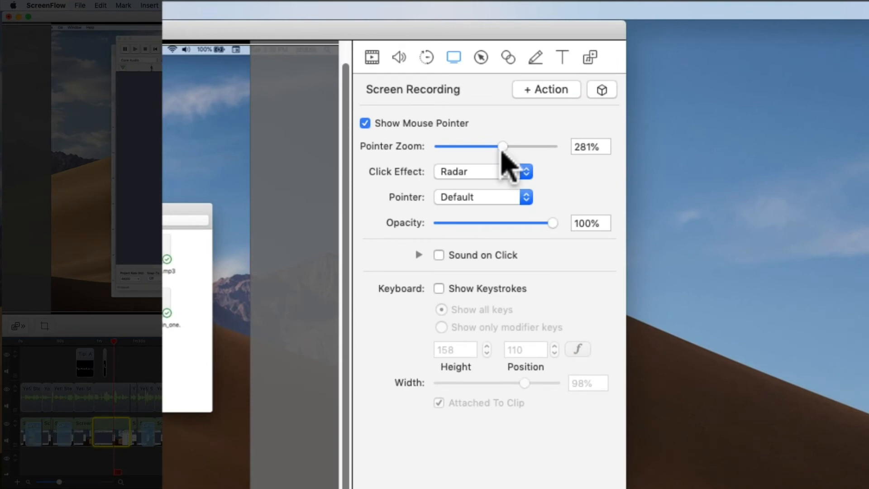
- Keep Radar as the selected clip's click effect and enable Sound on Click
click(525, 171)
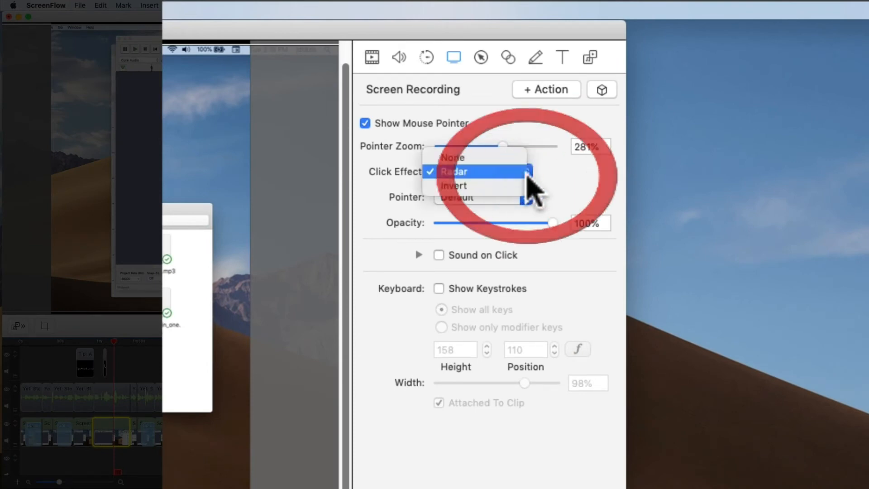
click(500, 172)
click(494, 171)
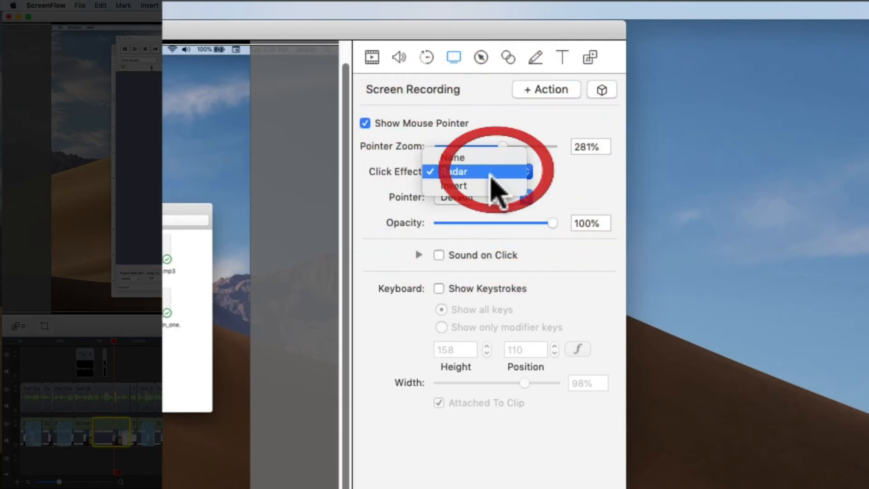
click(484, 185)
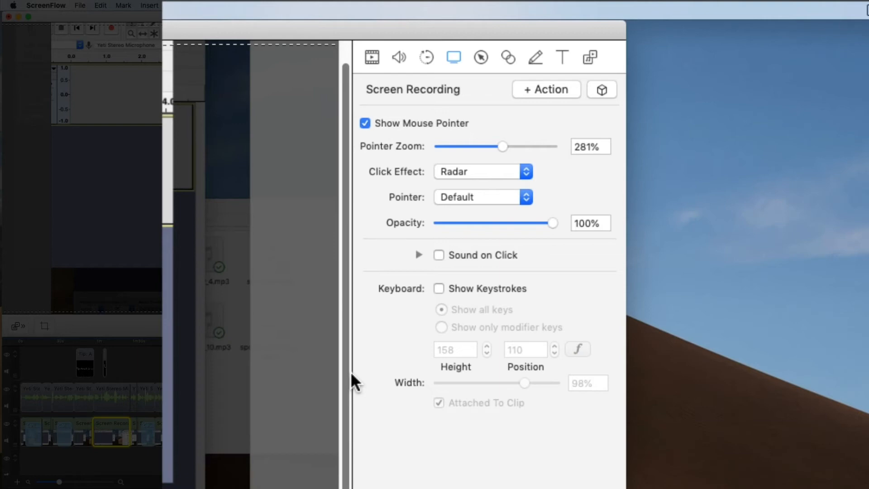
click(438, 256)
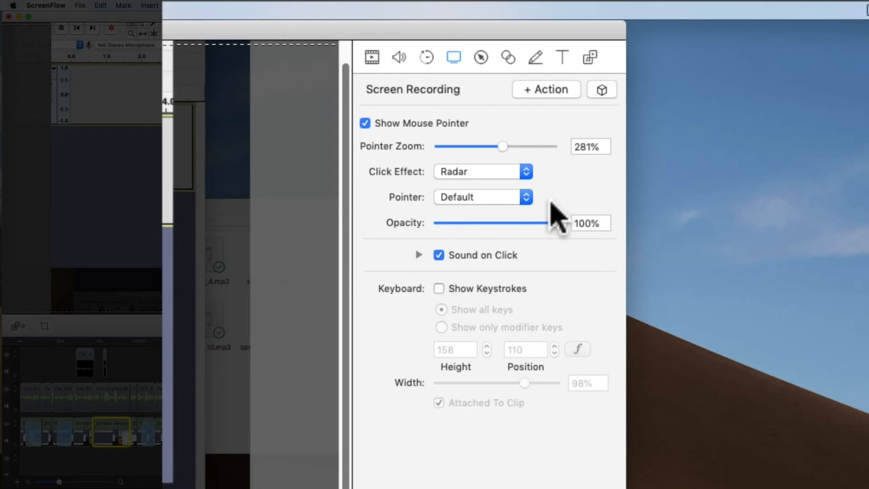
- View the available pointer styles, try the Invert click effect, and set the click effect back to Radar
click(526, 199)
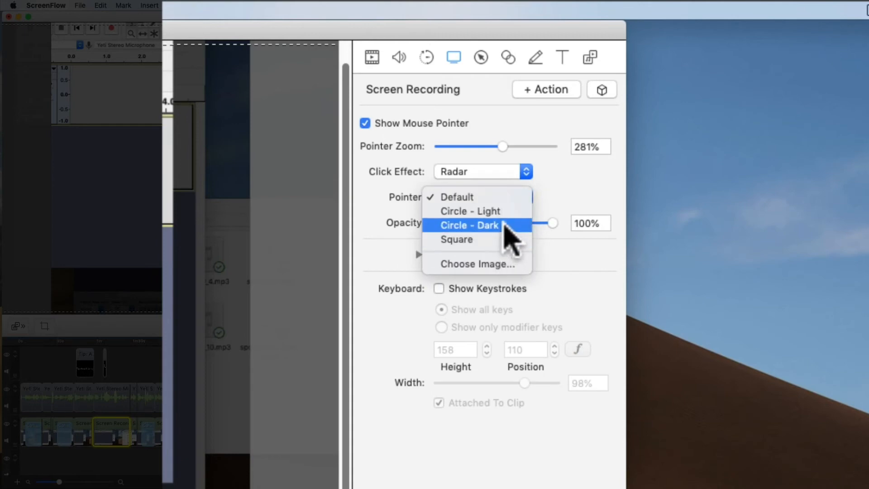
click(526, 172)
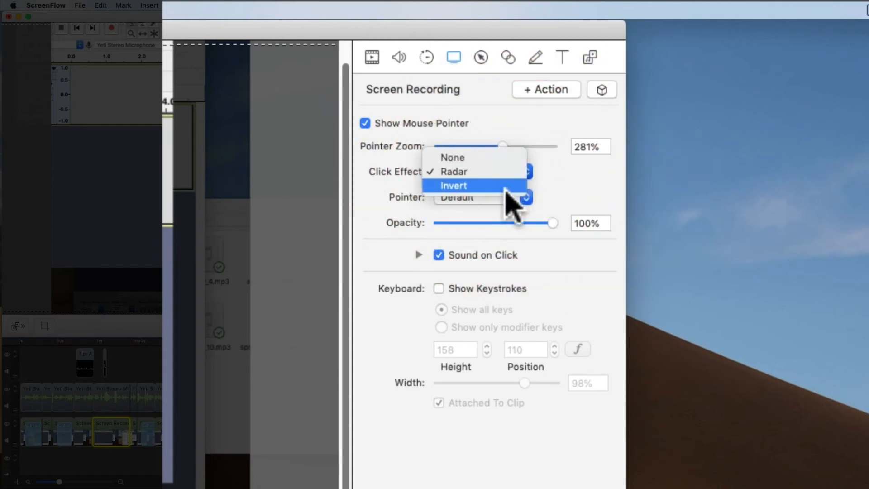
click(501, 186)
click(520, 177)
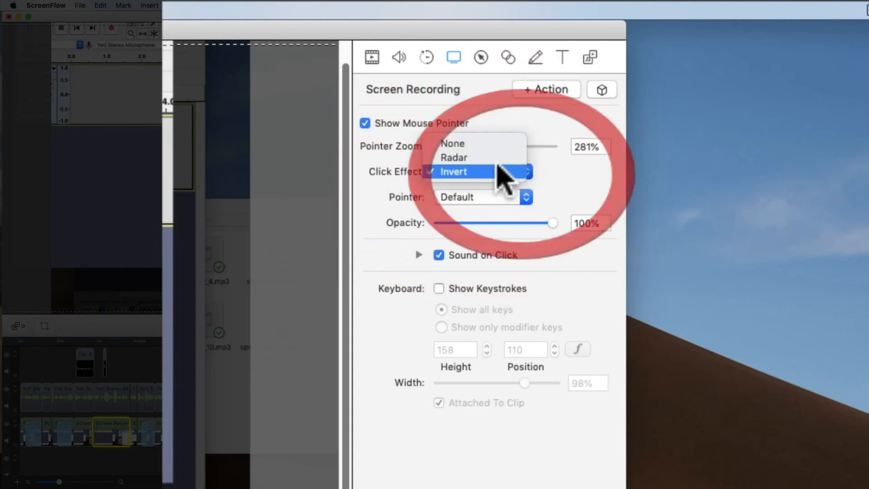
click(495, 159)
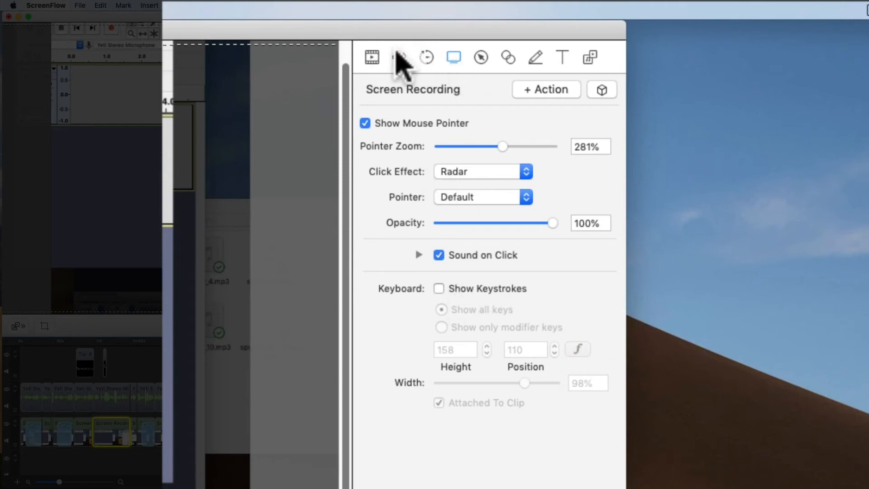
- Add a video action to the screen recording clip around 1:05 that scales the video to 188%
click(370, 57)
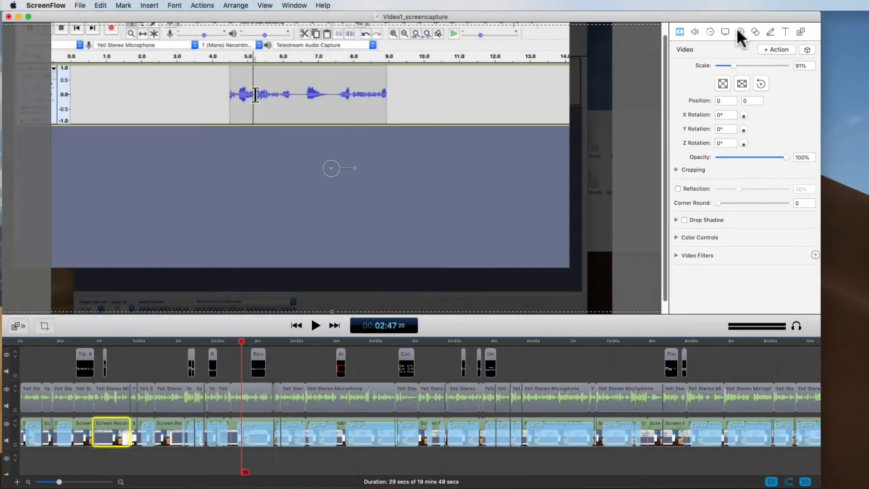
click(106, 342)
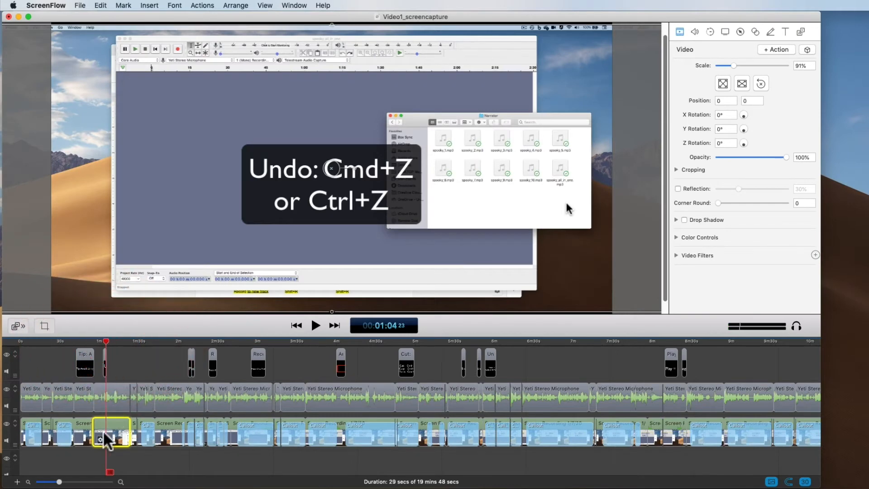
key(super+equal)
key(super+equal)
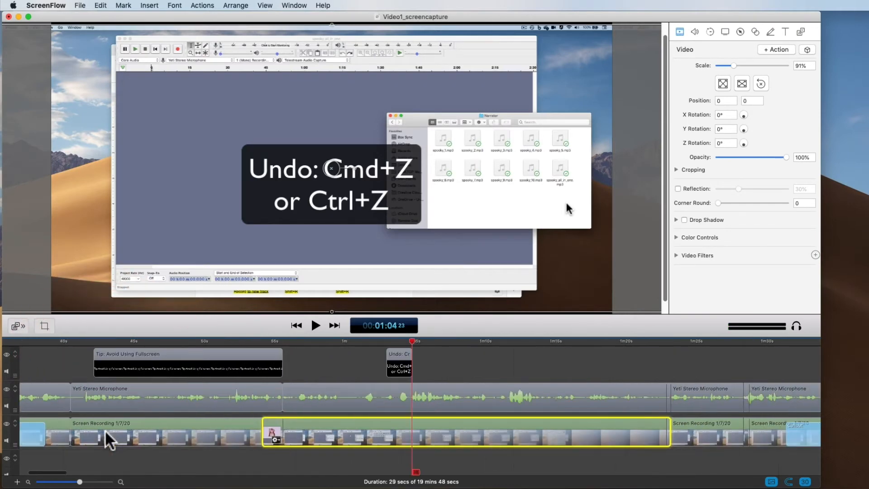
drag(80, 481, 84, 481)
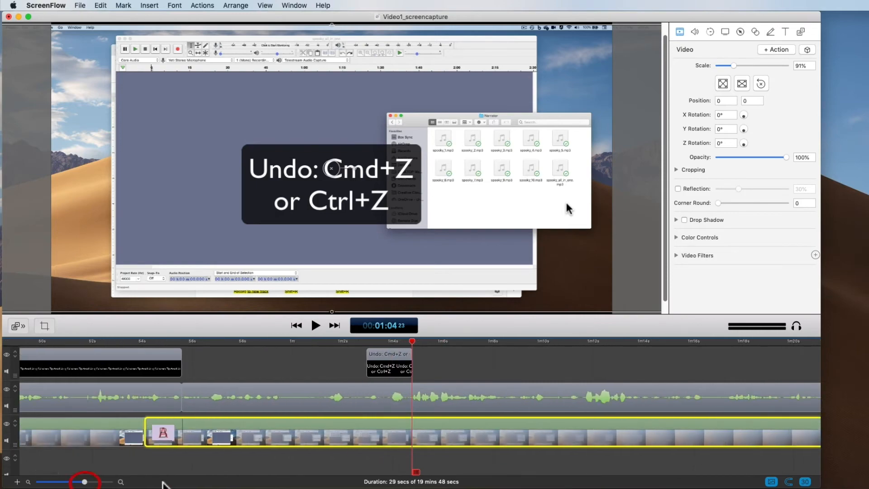
click(442, 428)
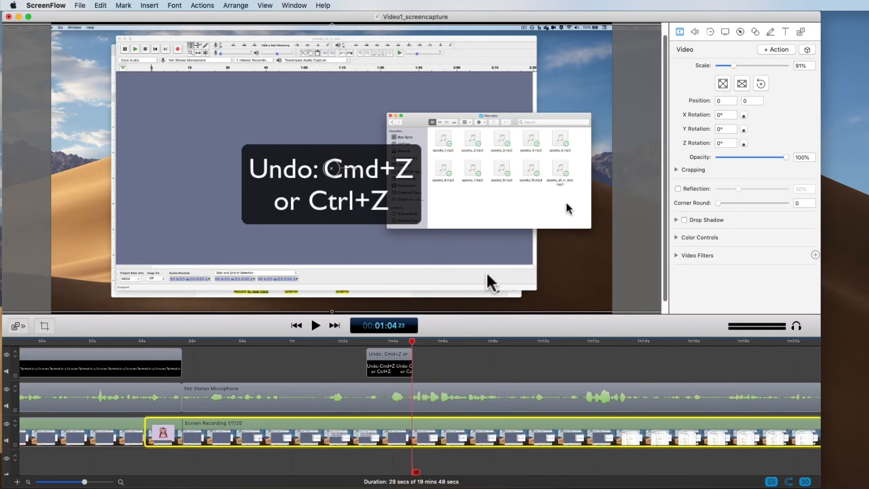
click(716, 189)
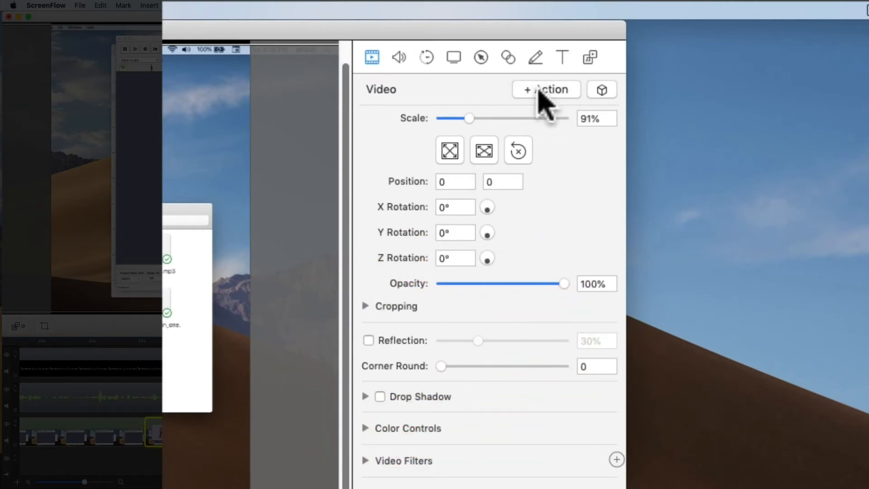
click(483, 119)
drag(482, 118, 501, 118)
- Extend the video action to end at about 1:10 and scrub through the zoom up to 1:11
drag(424, 341, 445, 342)
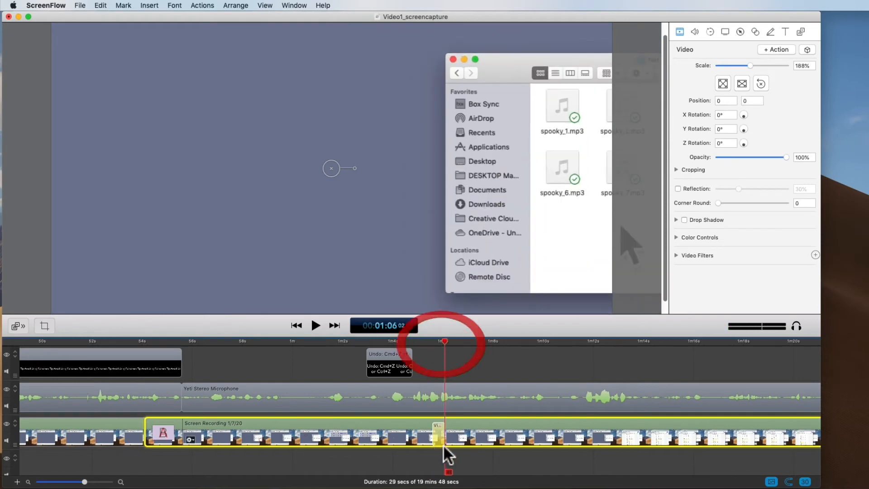
drag(442, 433, 540, 433)
click(439, 340)
drag(440, 340, 569, 349)
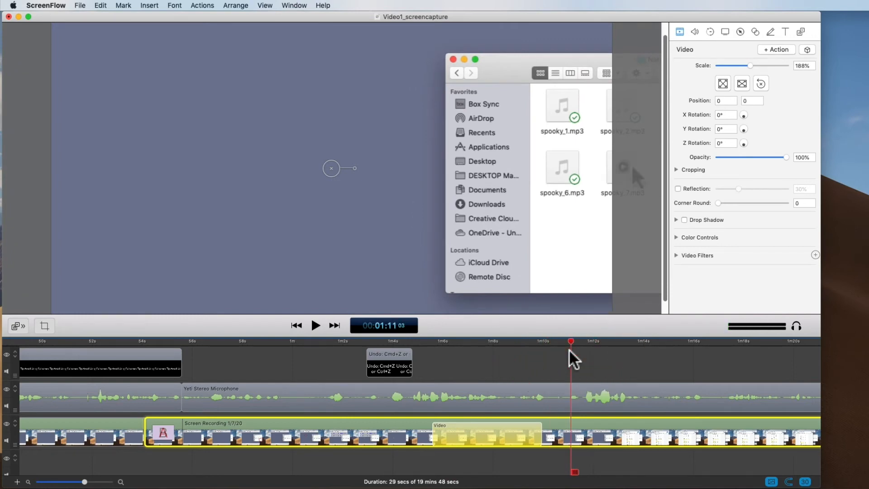
- Undo the extension and the addition of the video action
key(super+z)
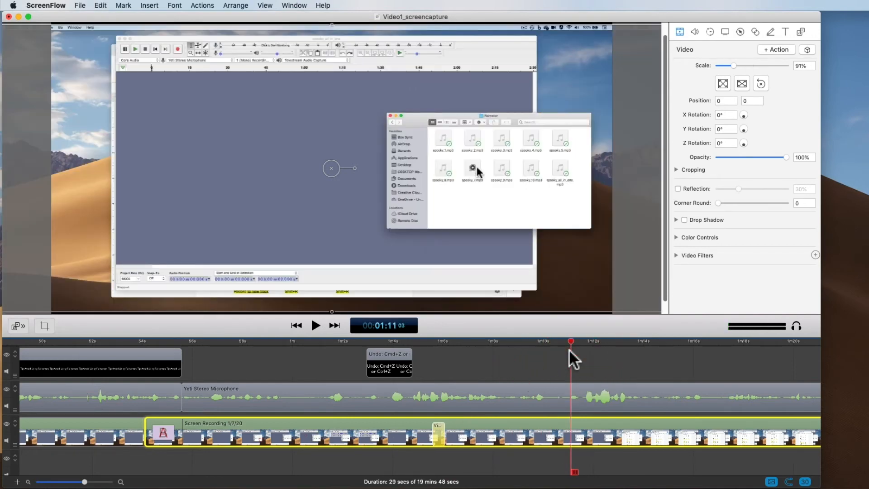
key(super+z)
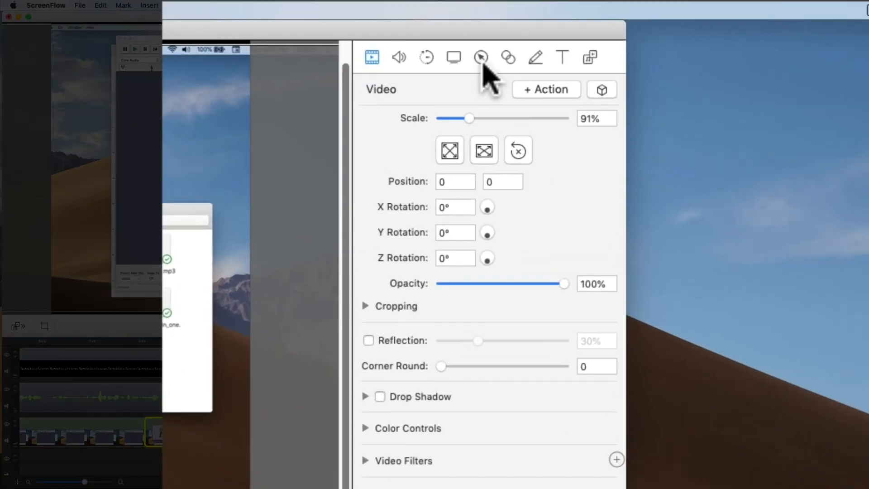
- Add a callout action at 1:11 highlighting the foreground window, with opacity at 69% and Blur Background enabled
click(482, 60)
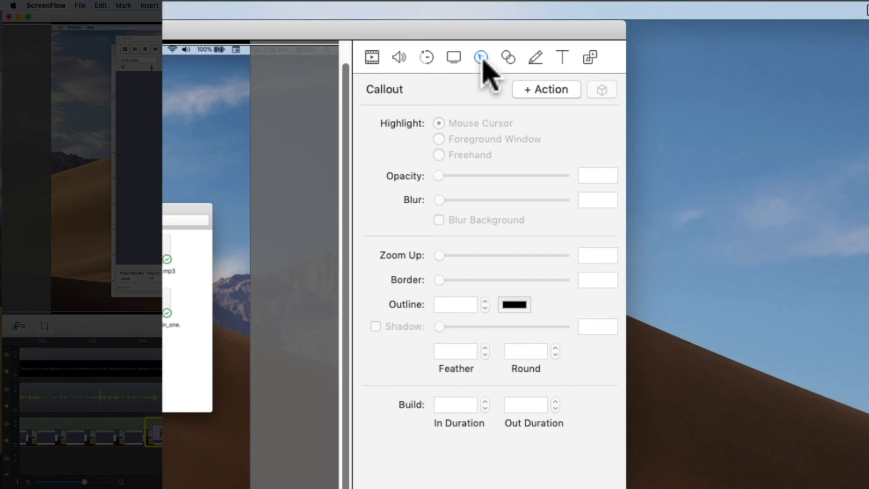
click(526, 91)
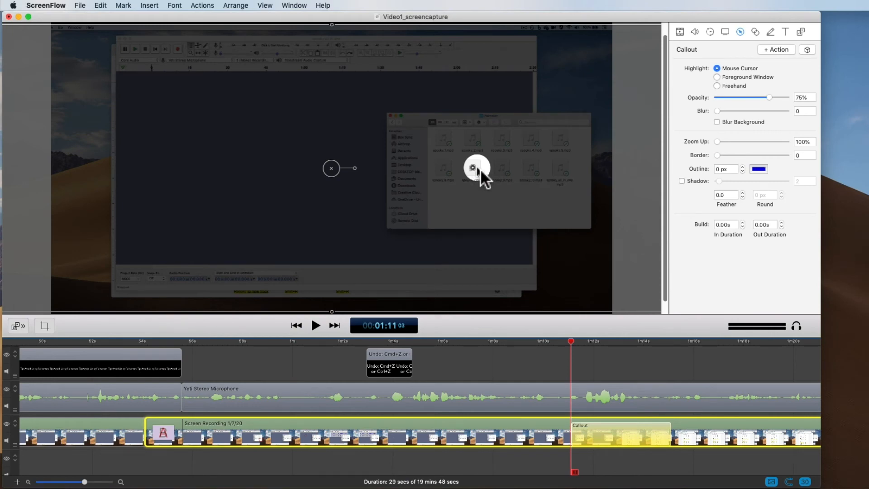
click(717, 77)
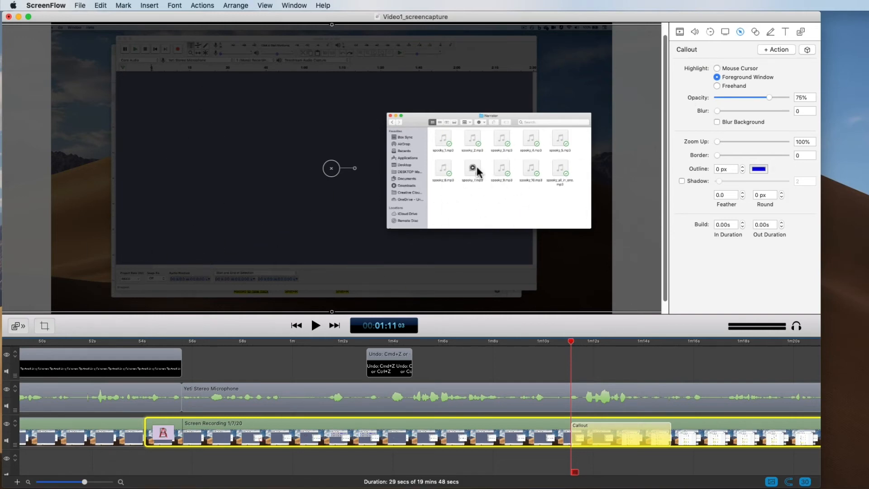
drag(742, 96, 764, 96)
click(717, 121)
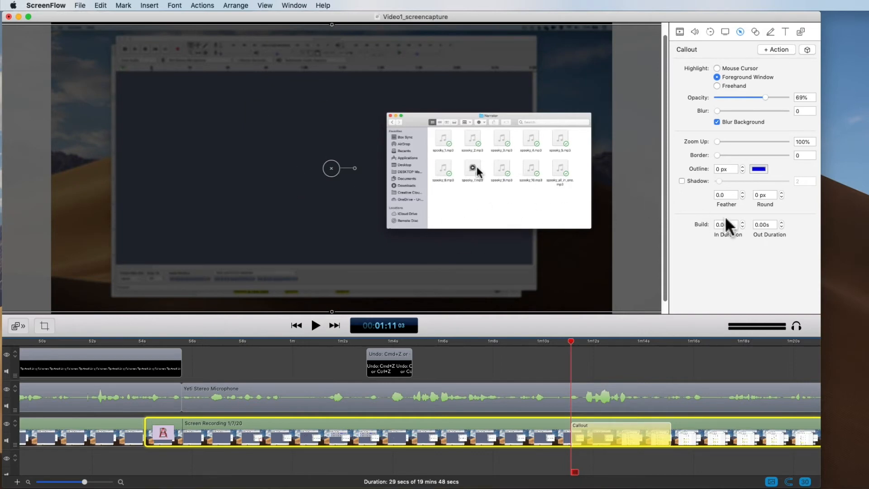
- Set the callout's Zoom Up to 243%, build In Duration to 0.30s and Out Duration to 0.40s, and preview it
mouse_move(717, 142)
mouse_down()
mouse_move(740, 141)
mouse_move(743, 153)
mouse_move(714, 155)
mouse_up()
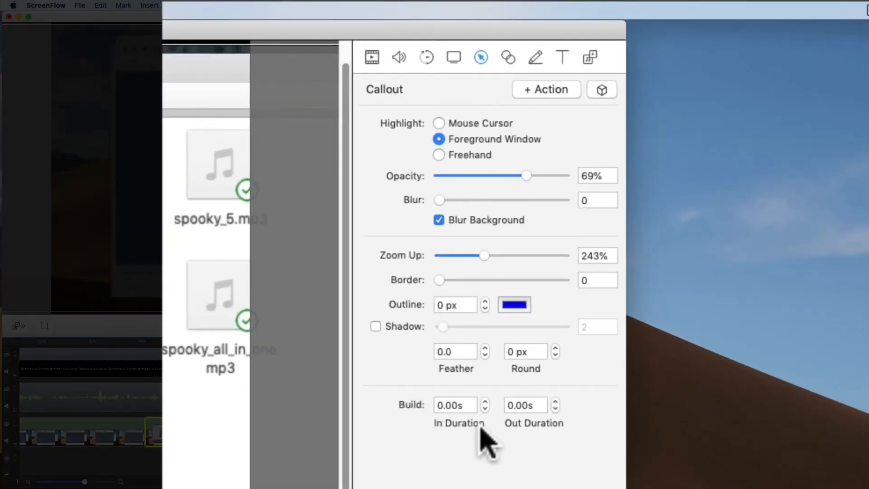
click(485, 400)
click(485, 401)
click(485, 401)
click(555, 401)
click(554, 400)
click(555, 401)
click(555, 401)
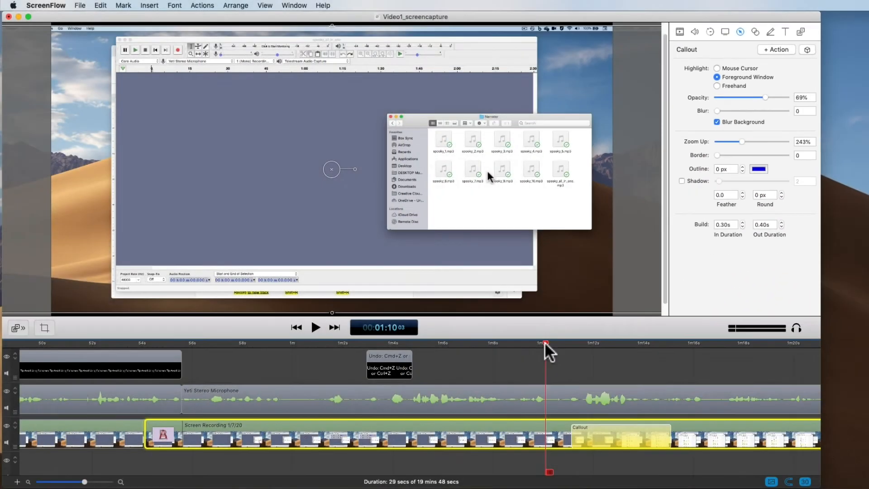
key(space)
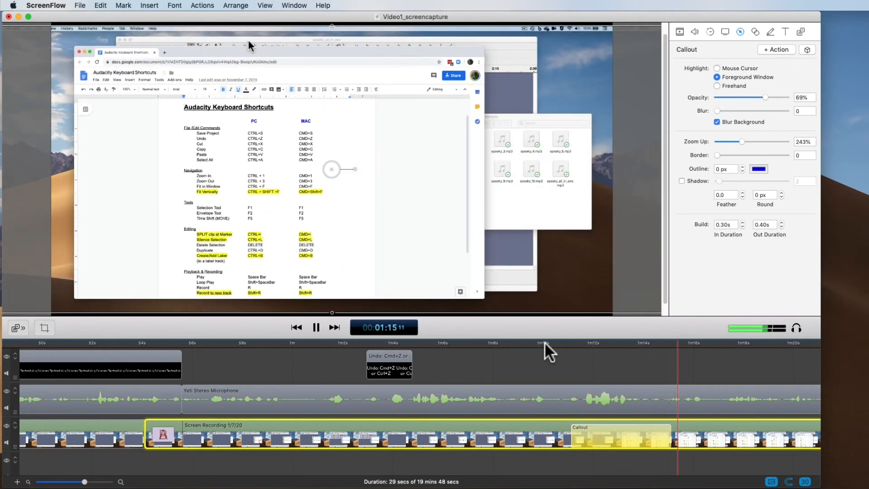
key(space)
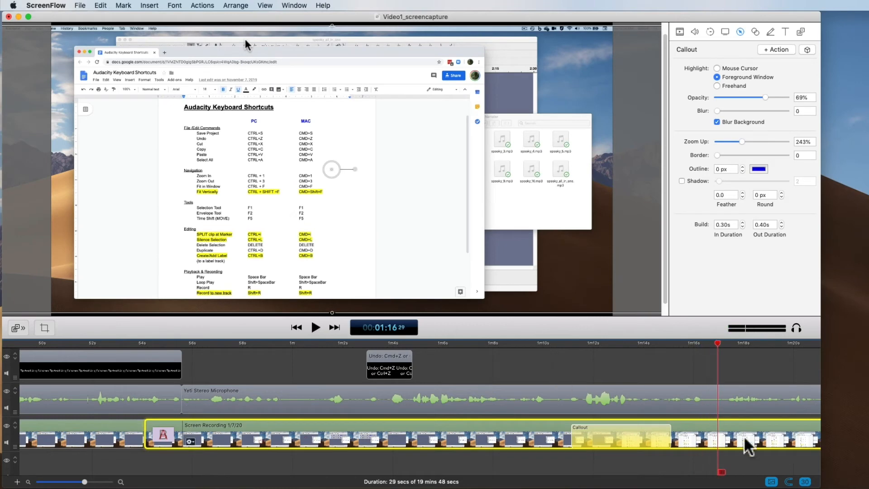
- Shorten the foreground window callout to run from about 1:10.5 to 1:12 and play it back
drag(621, 343, 593, 342)
drag(668, 433, 590, 434)
click(567, 344)
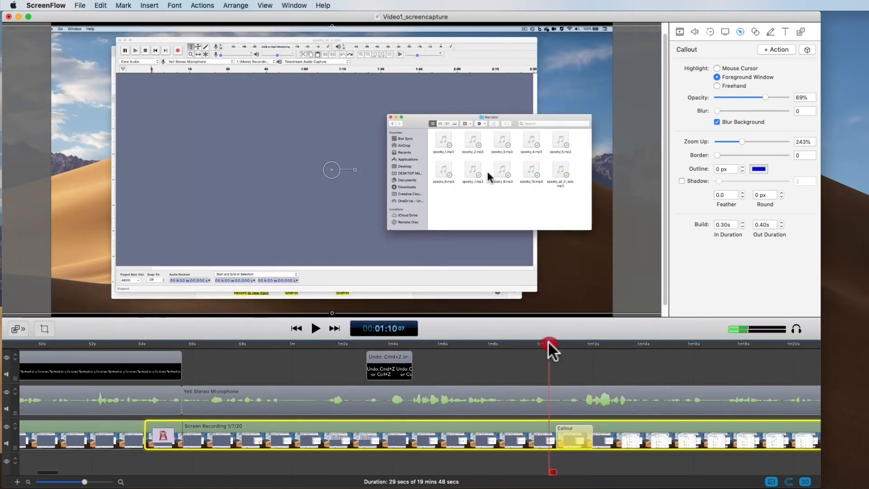
key(space)
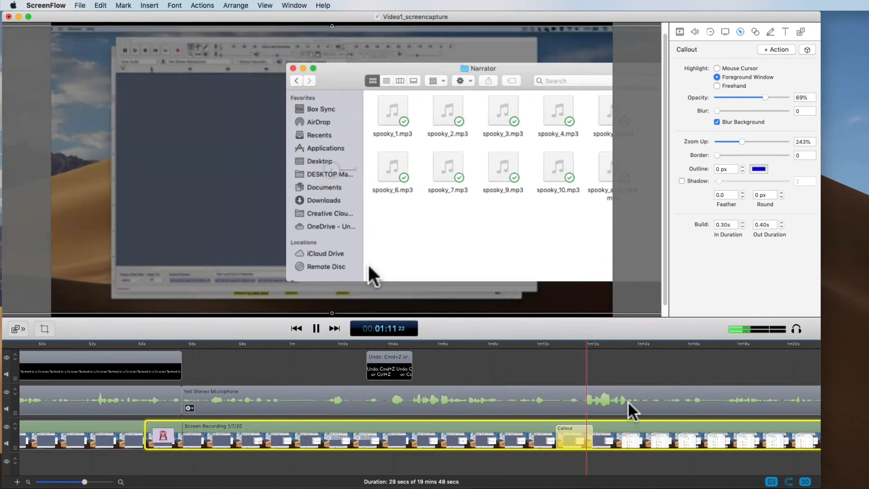
key(space)
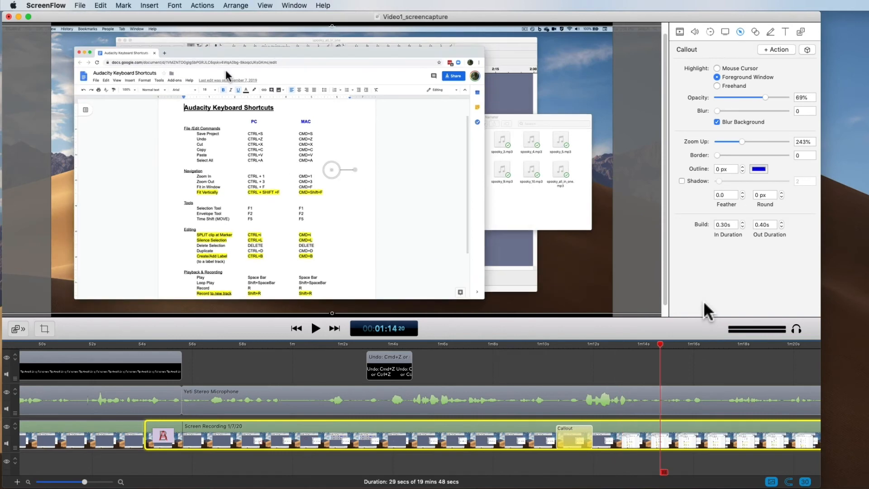
- Add a freehand callout action at about 1:01 and draw a rectangular highlight over the middle of the audio waveforms
drag(437, 346, 326, 340)
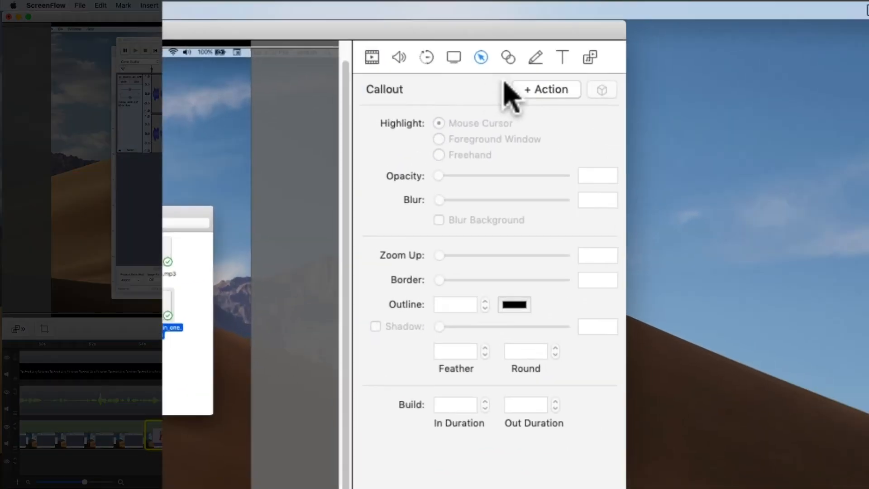
click(776, 49)
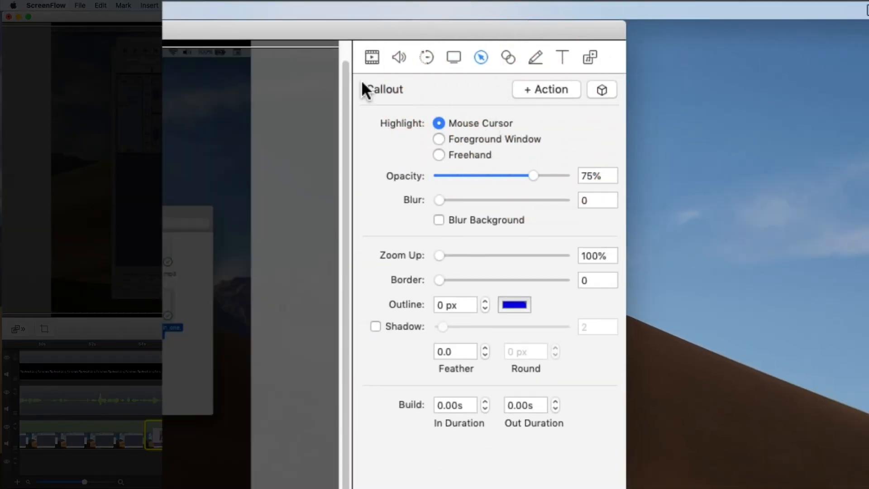
click(454, 154)
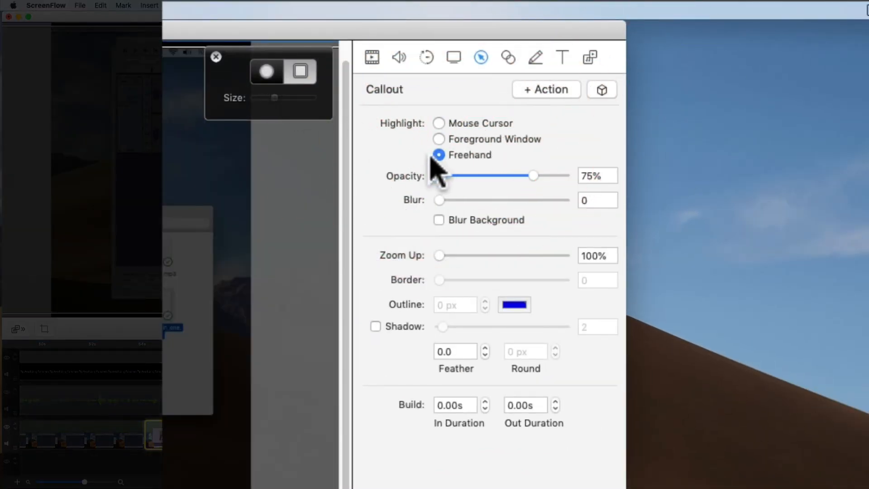
click(298, 71)
click(272, 71)
click(300, 75)
drag(248, 72, 391, 174)
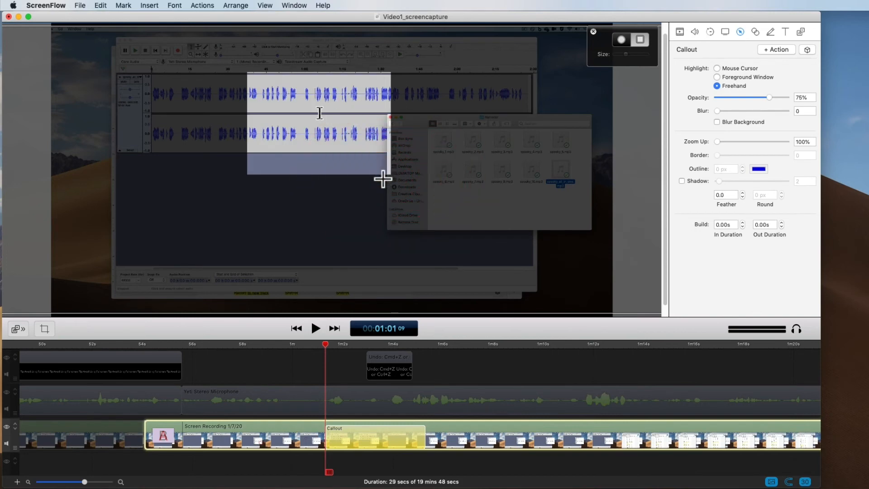
- Set the freehand callout's Zoom Up to 264%, enable Blur Background, and set both build durations to 0.50s
drag(721, 139, 745, 141)
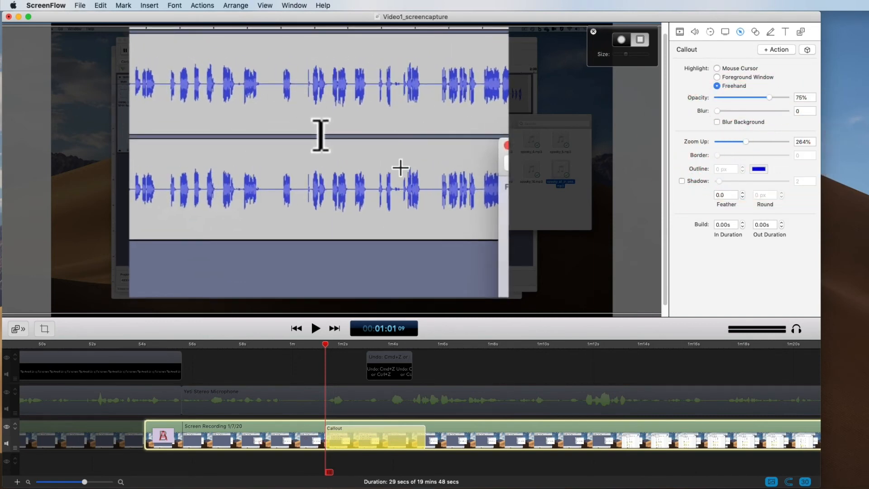
click(716, 121)
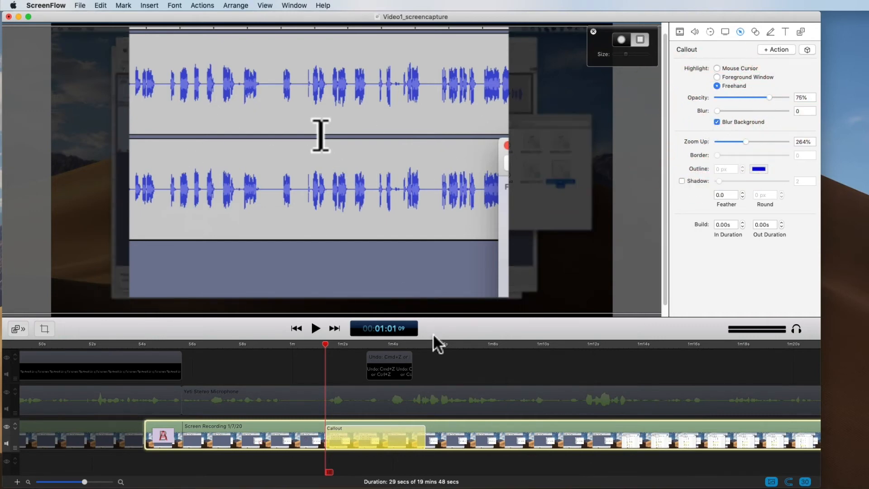
click(743, 222)
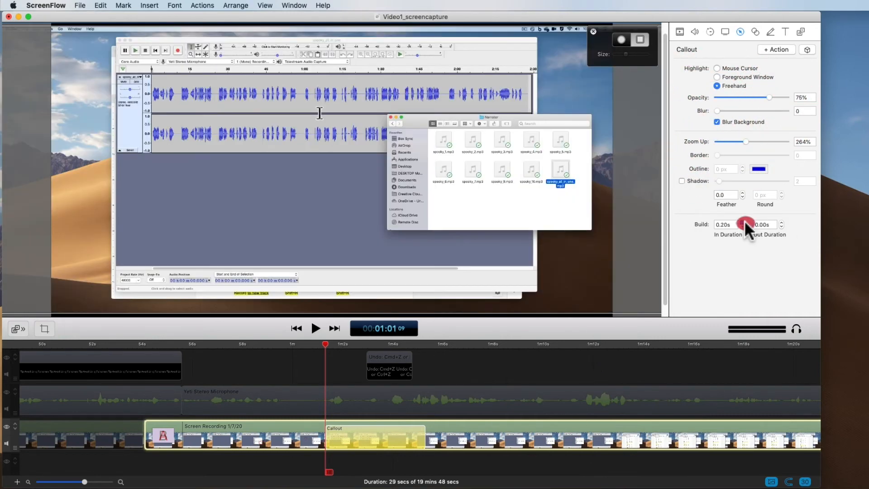
click(781, 222)
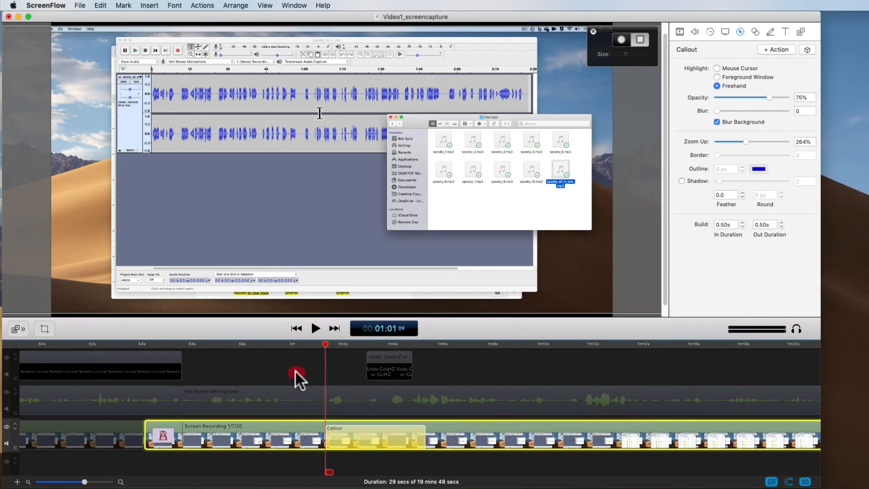
- Play back the freehand callout from about 1:00 to check its zoom and background blur
click(299, 346)
key(space)
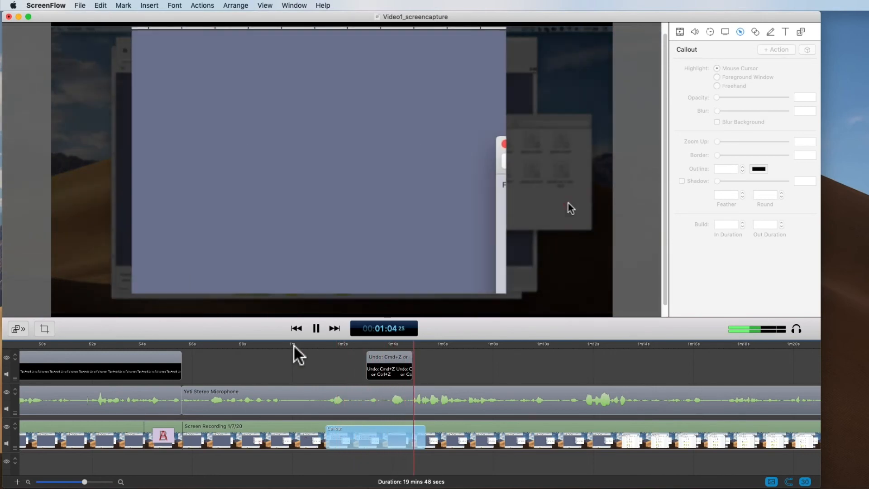
key(space)
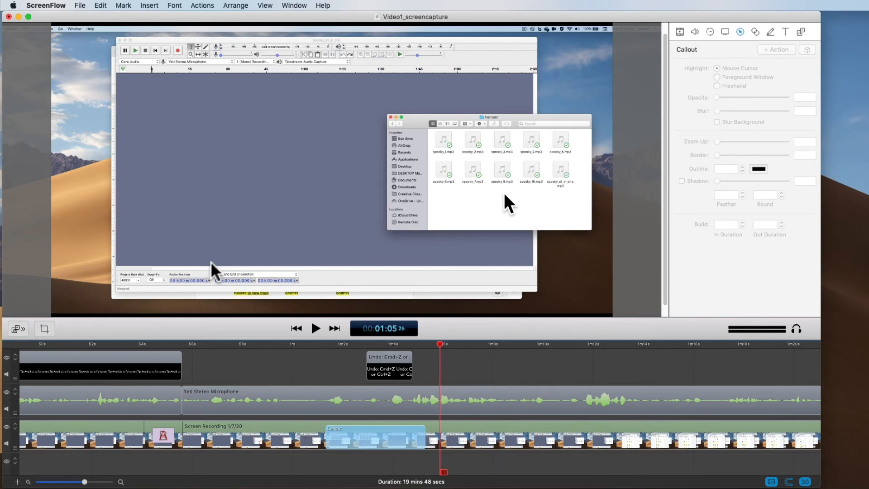
click(722, 309)
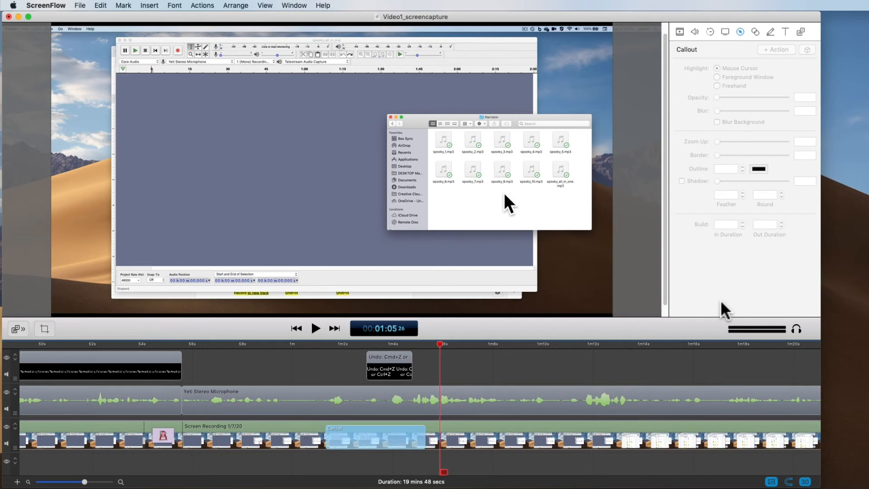
- View the Touch Callout properties and open the Annotations properties
click(755, 32)
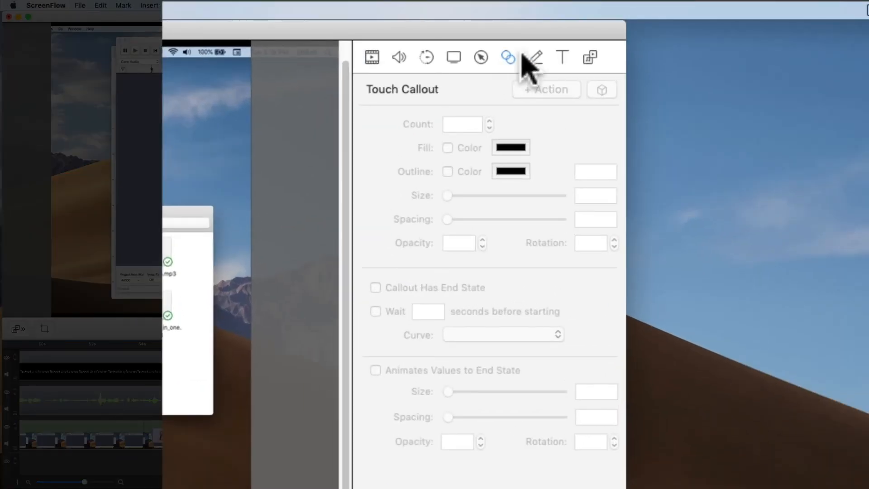
click(535, 58)
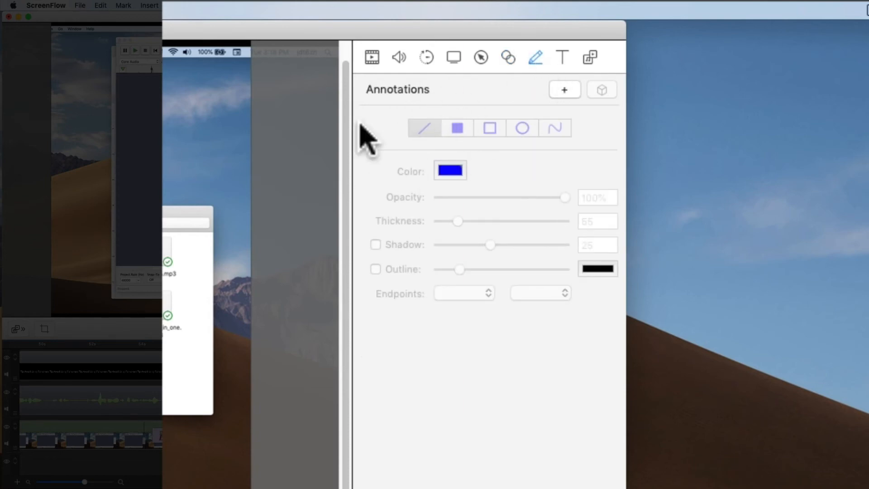
click(471, 124)
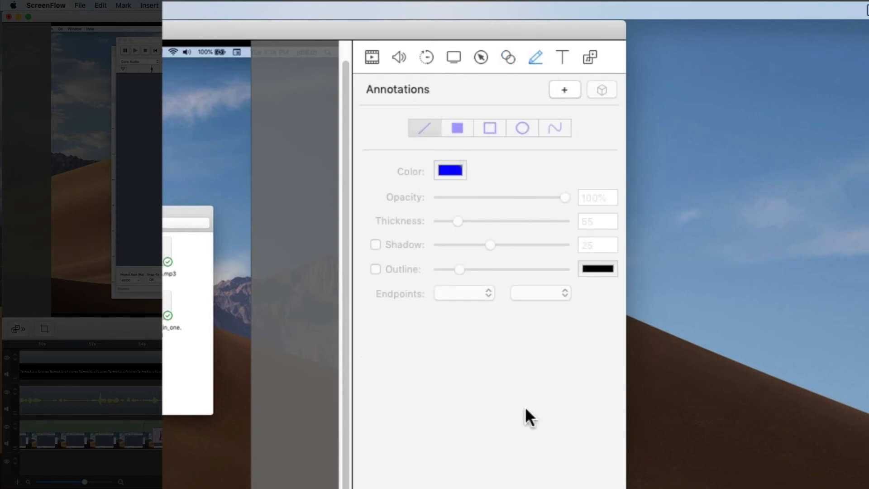
- Add an annotation clip at about 1:08 and draw a blue outlined rectangle over the recorded audio editor's upper toolbar
click(564, 91)
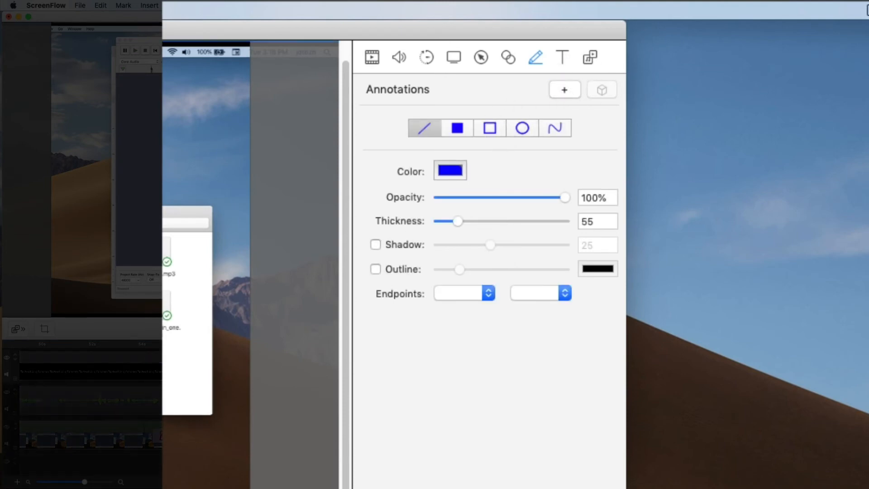
click(489, 129)
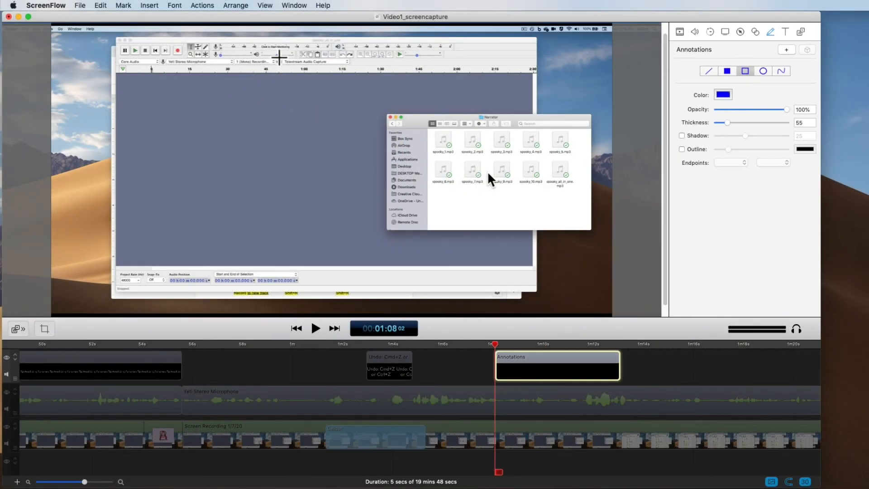
mouse_move(279, 57)
mouse_down()
mouse_move(365, 77)
mouse_move(372, 92)
mouse_move(336, 53)
mouse_up()
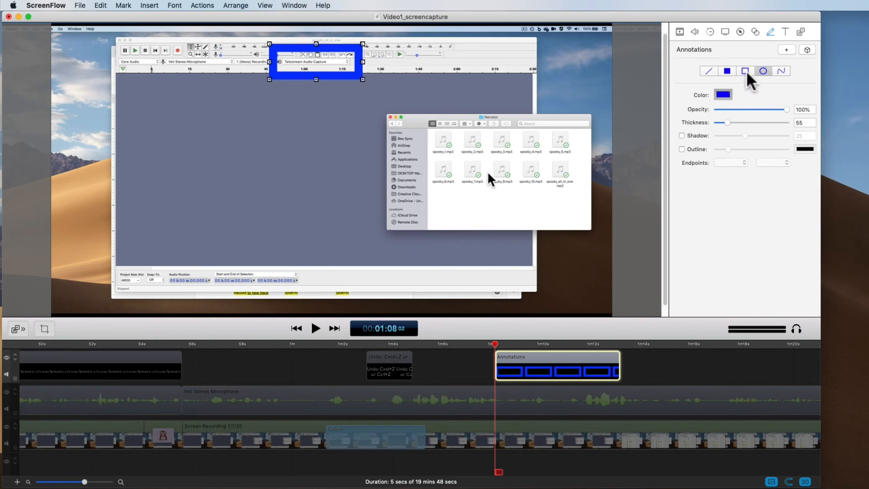
- Shift the annotation clip slightly earlier on the timeline and delete it
mouse_move(555, 370)
mouse_down()
mouse_move(611, 368)
mouse_move(536, 368)
mouse_move(549, 368)
mouse_up()
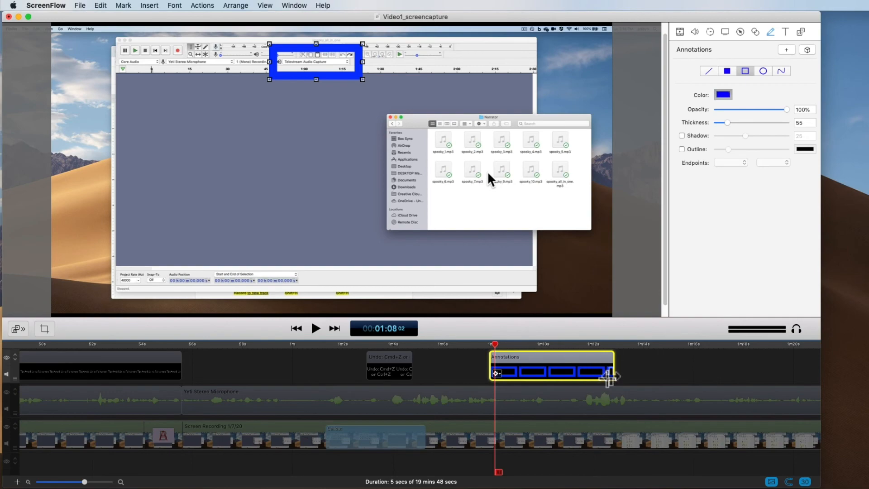
key(Delete)
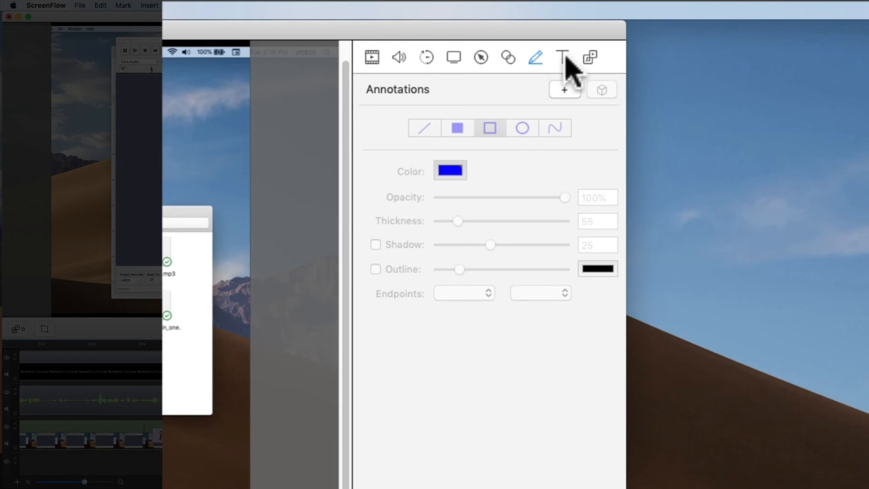
- View the Text properties of the "Undo: Cmd+Z or Ctrl+Z" clip, including its Backdrop settings
click(571, 55)
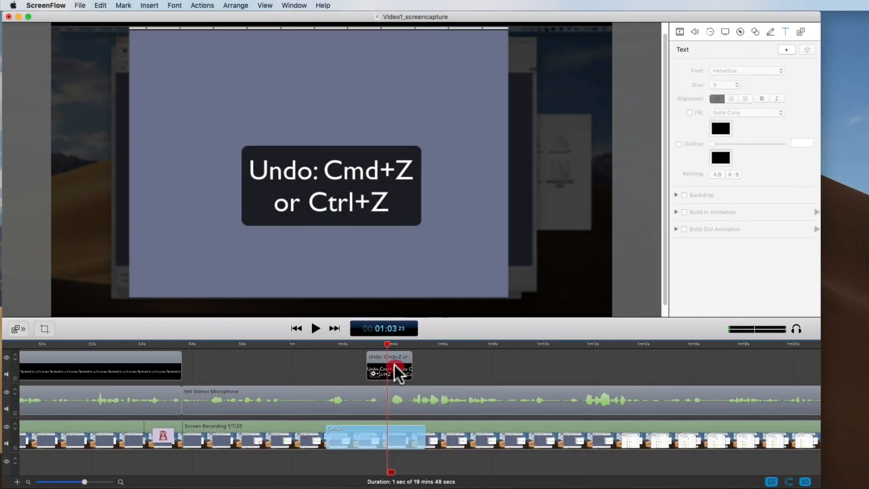
click(396, 367)
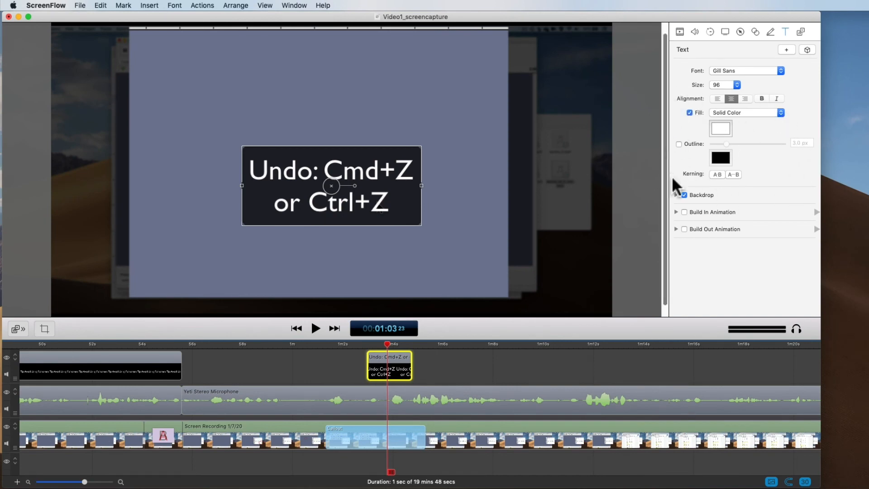
click(676, 196)
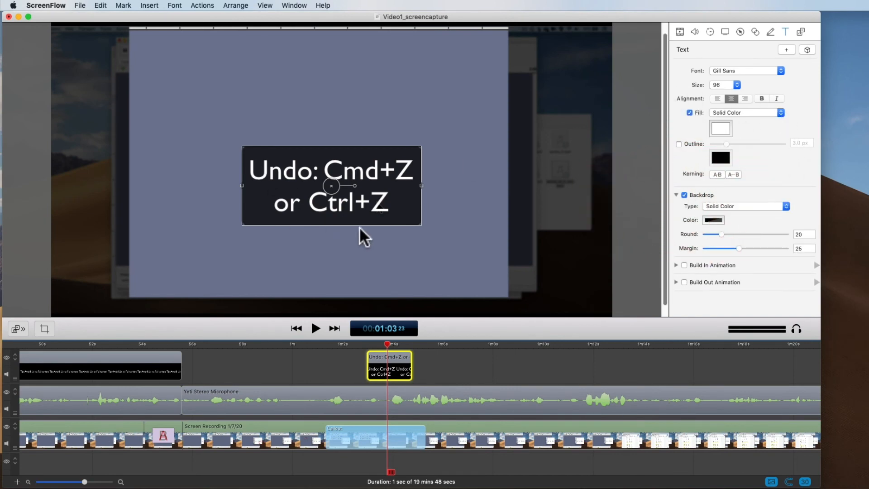
- Select the screen recording clip and review its property categories, including Annotations, Text, Touch Callout and Audio
click(465, 235)
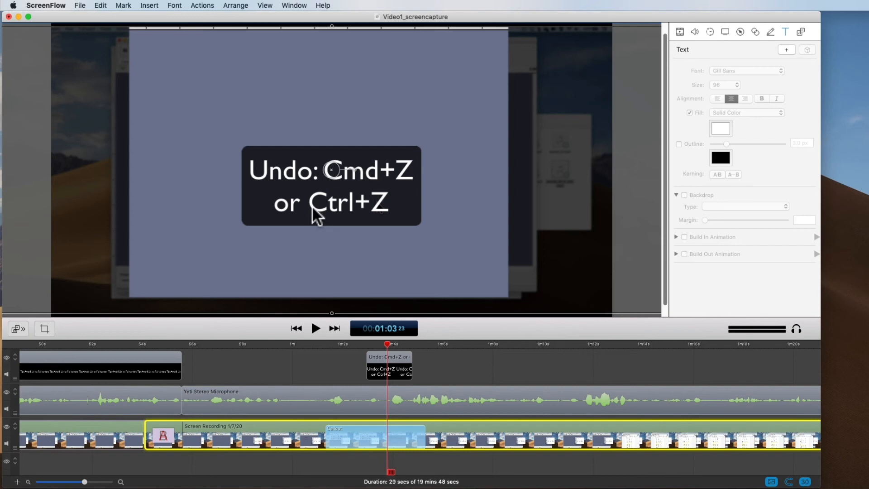
click(772, 31)
click(786, 32)
click(771, 32)
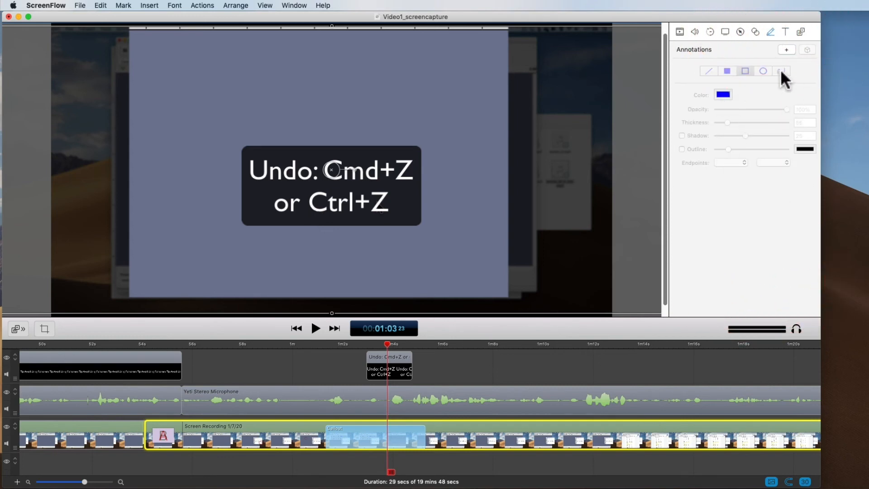
click(755, 32)
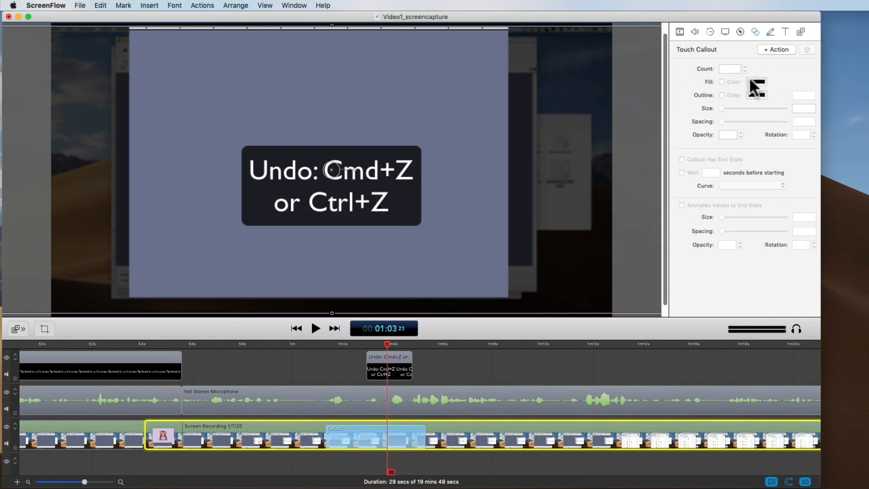
click(736, 31)
click(725, 32)
click(710, 31)
click(696, 32)
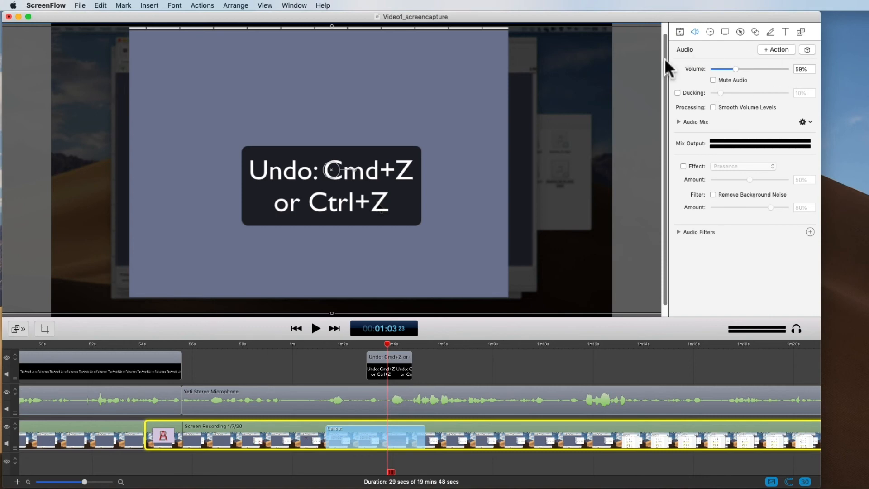
- View the Yeti Stereo Microphone clip's Audio properties, the media library, and the Annotations properties
click(679, 394)
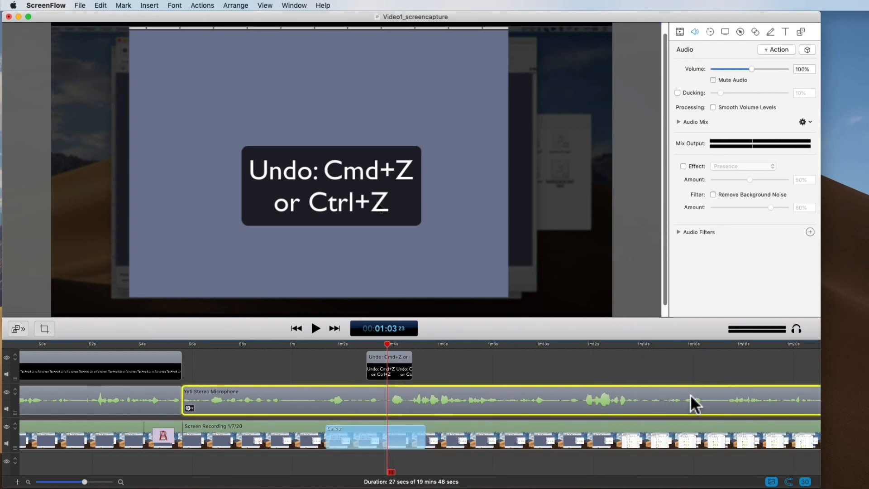
click(800, 32)
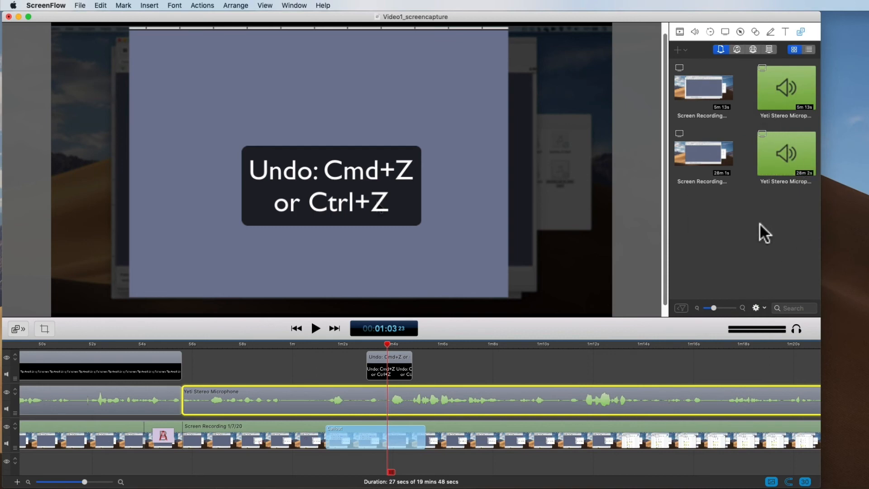
click(770, 31)
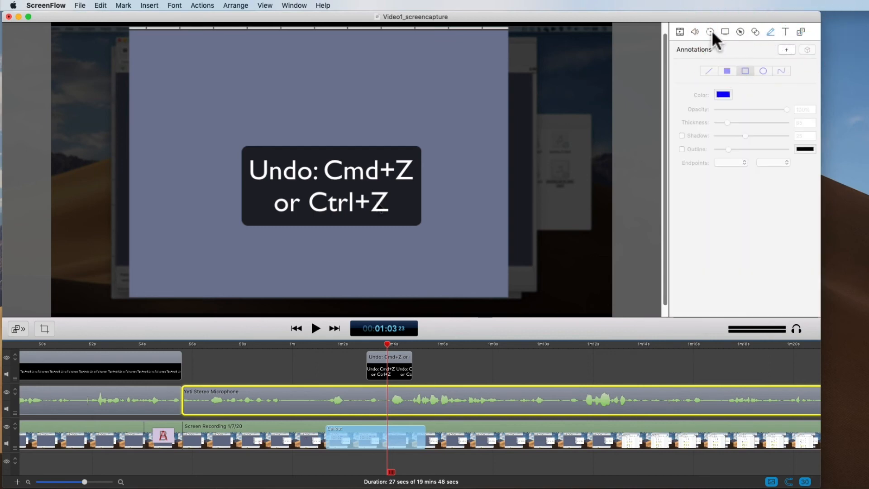